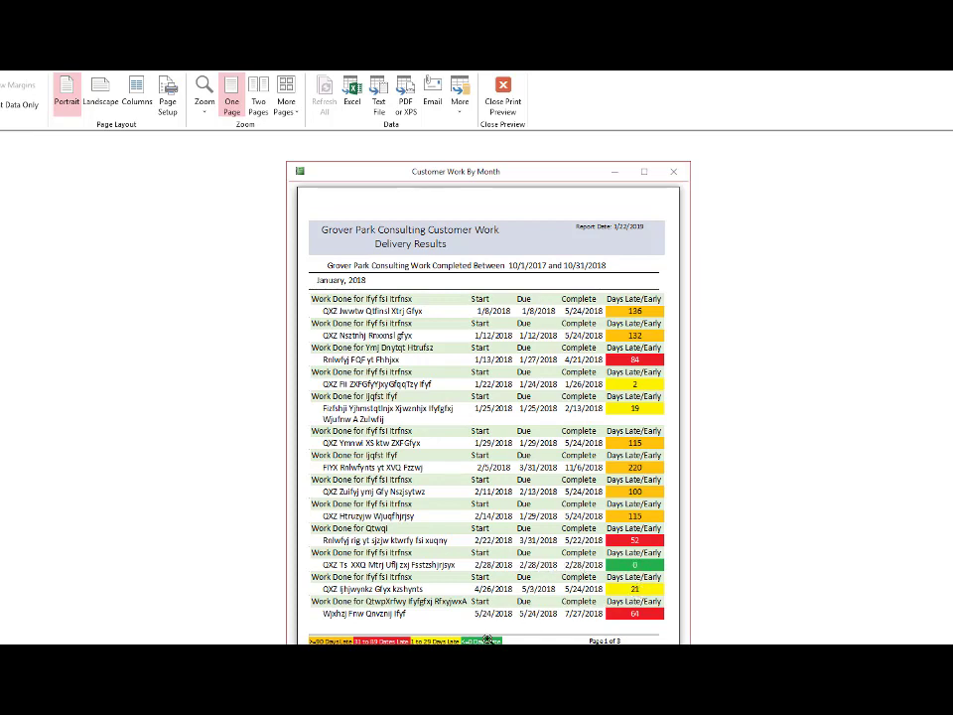
Page through the Customer Work By Month report preview to review the colour-coded Days Late/Early results.
click(403, 695)
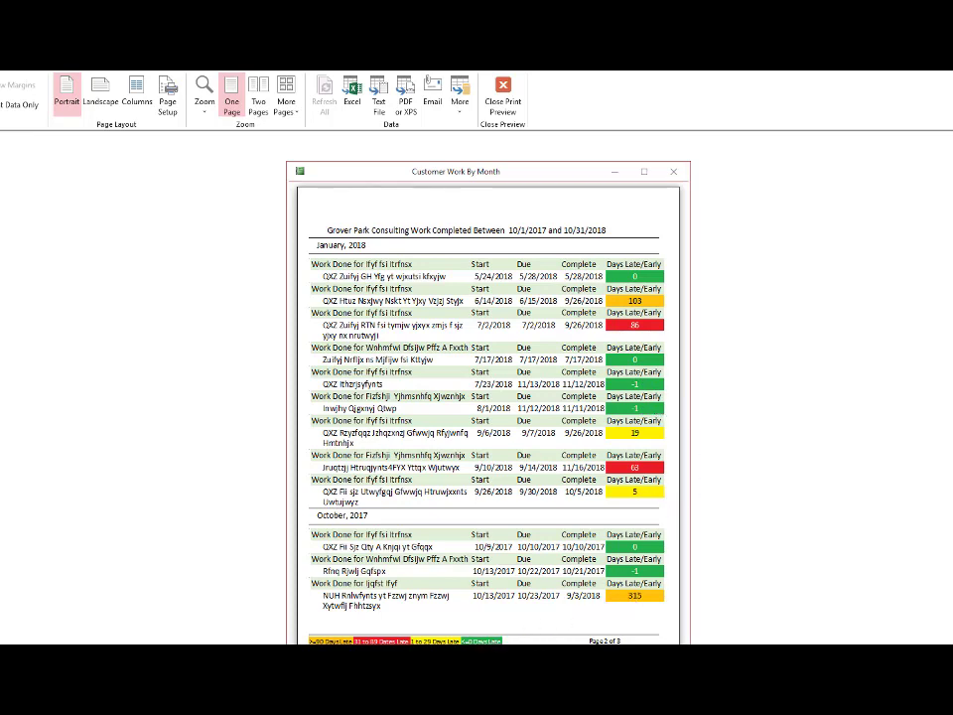
scroll(634, 596, down, 1)
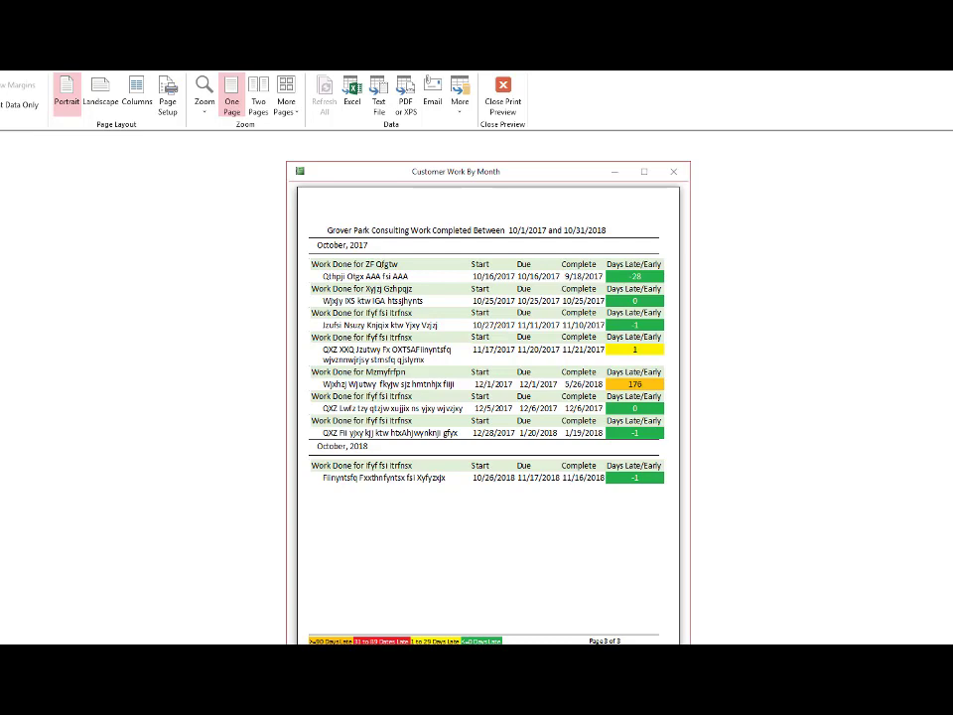
click(343, 697)
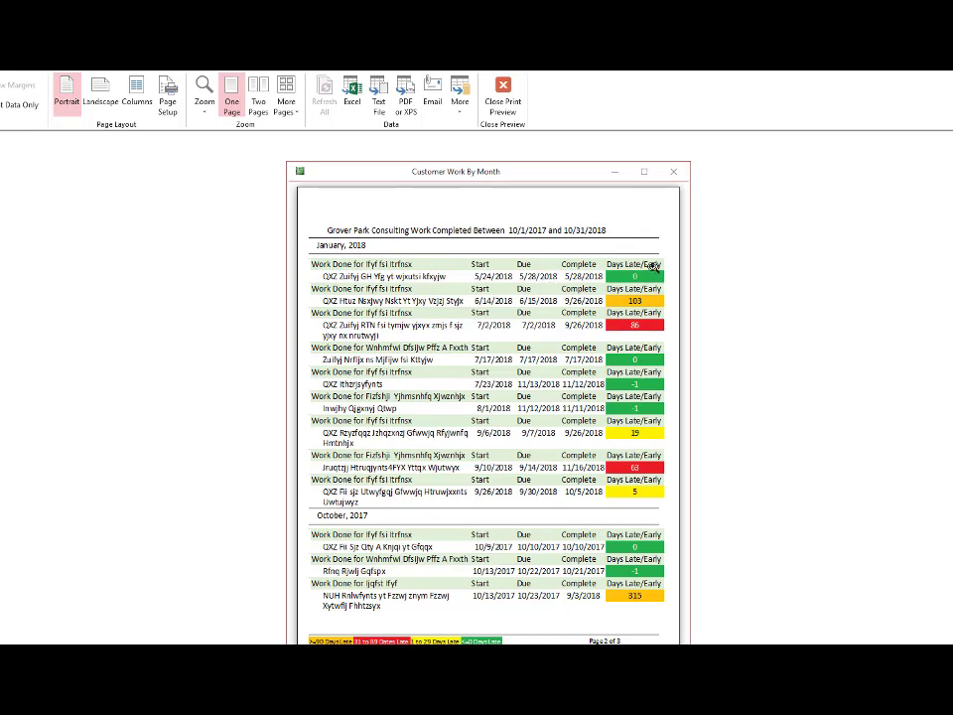
Switch the report to Design View, open its record source query in the Query Builder, and close the Property Sheet.
right_click(624, 222)
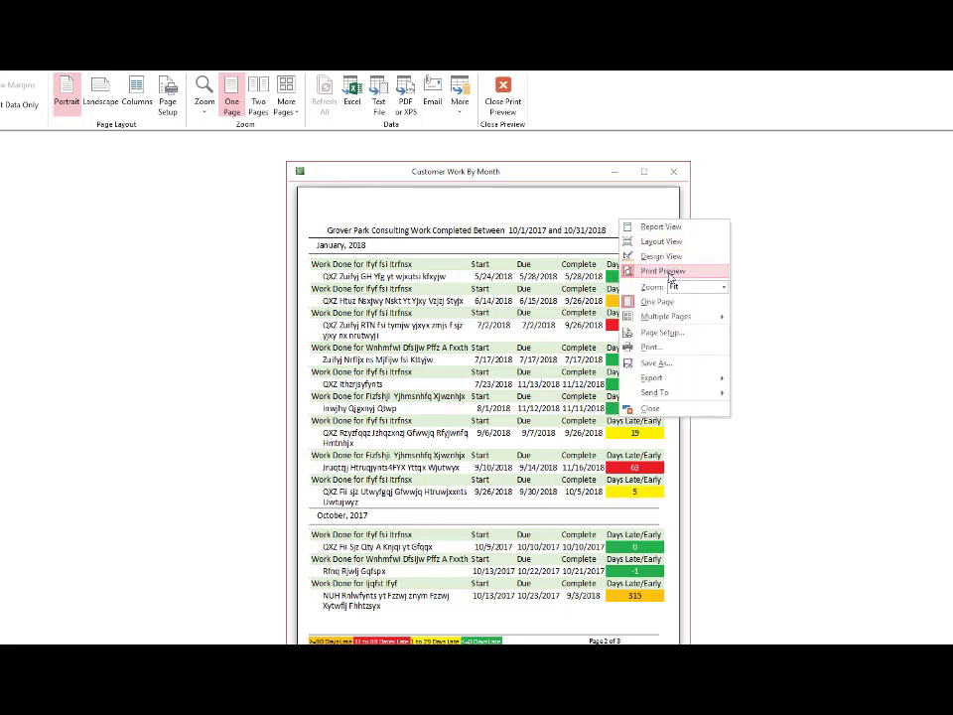
click(657, 257)
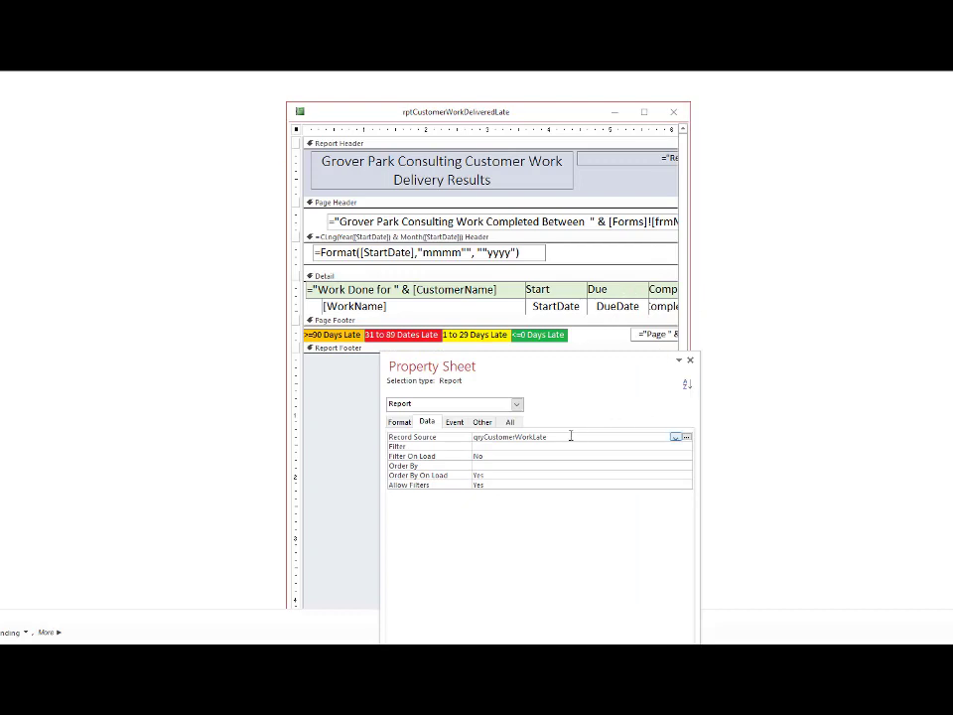
click(686, 439)
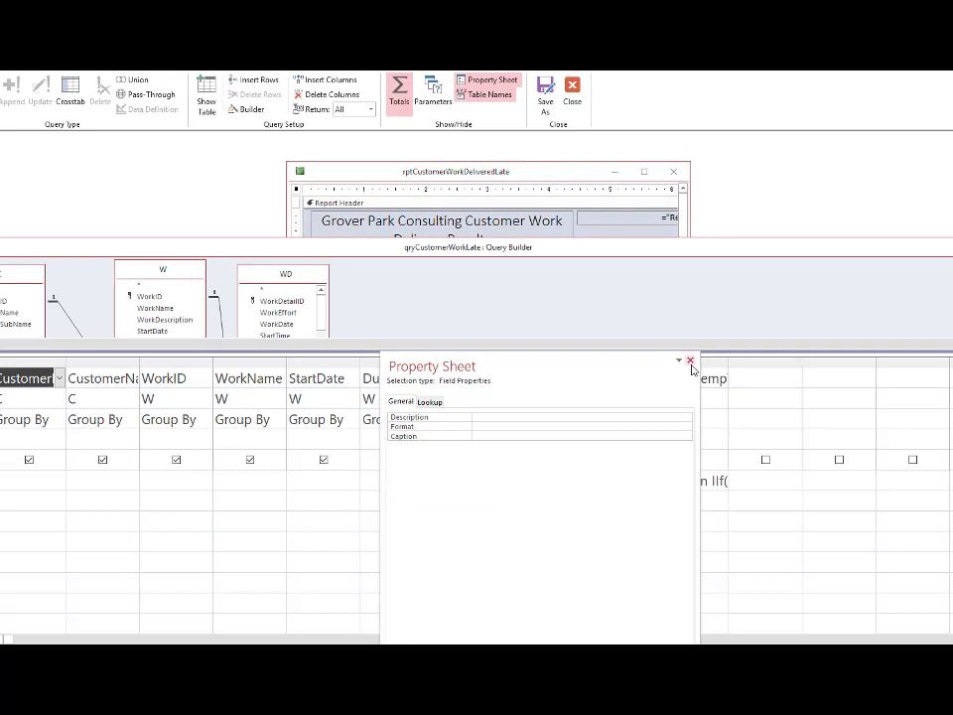
click(691, 360)
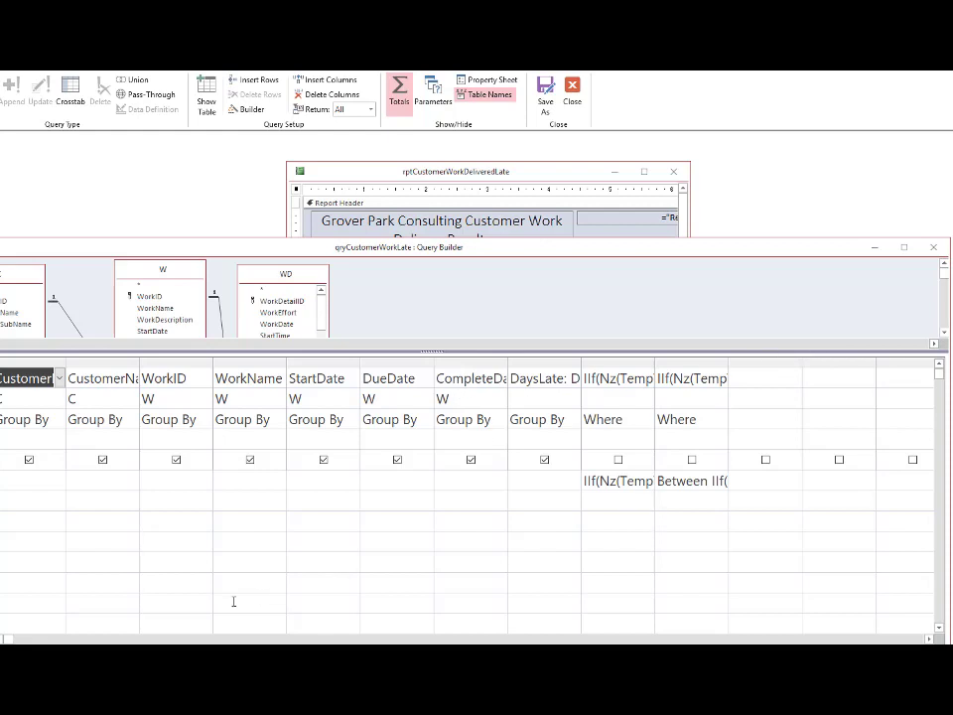
Widen the last filter column, based on the StartDate TempVar, until its Between criterion is readable up to the second EndDate reference.
drag(9, 640, 189, 640)
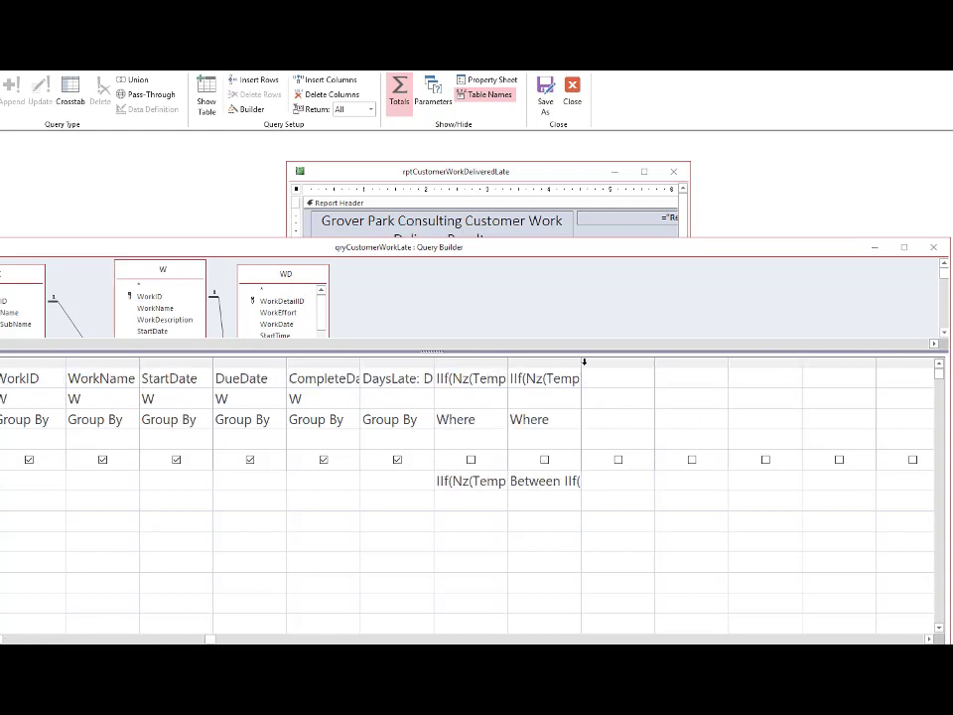
drag(582, 362, 854, 362)
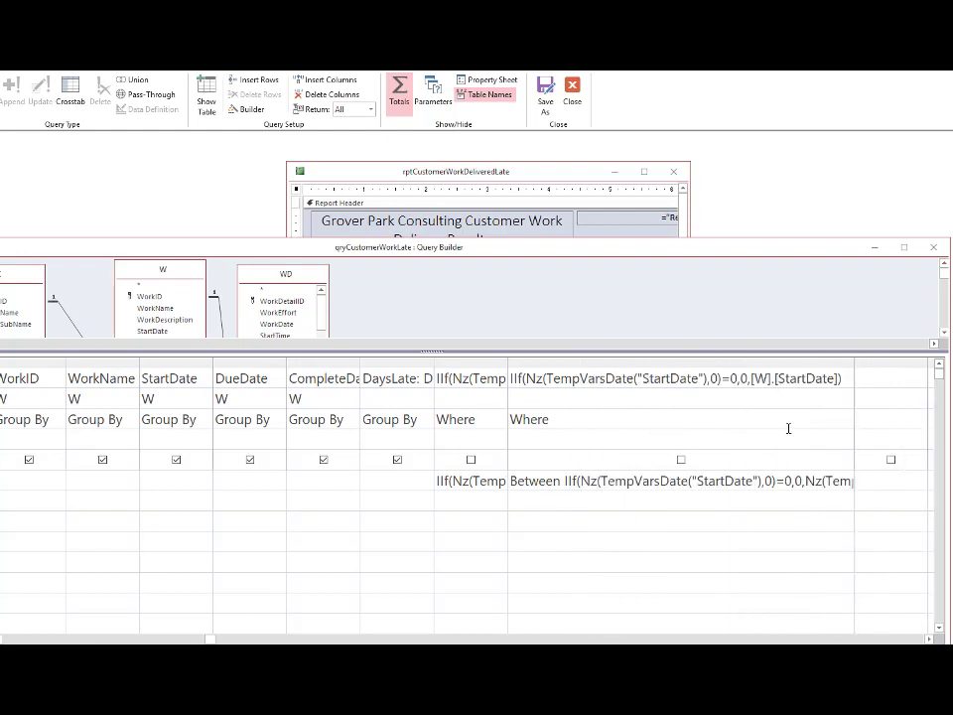
click(930, 640)
click(930, 640)
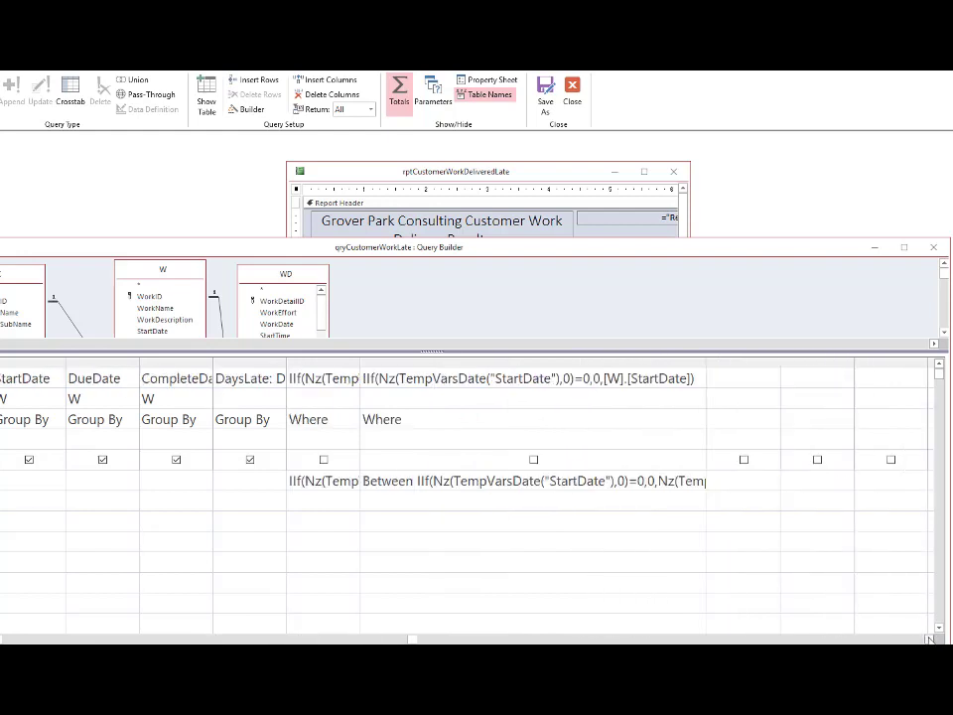
click(930, 639)
drag(633, 364, 878, 363)
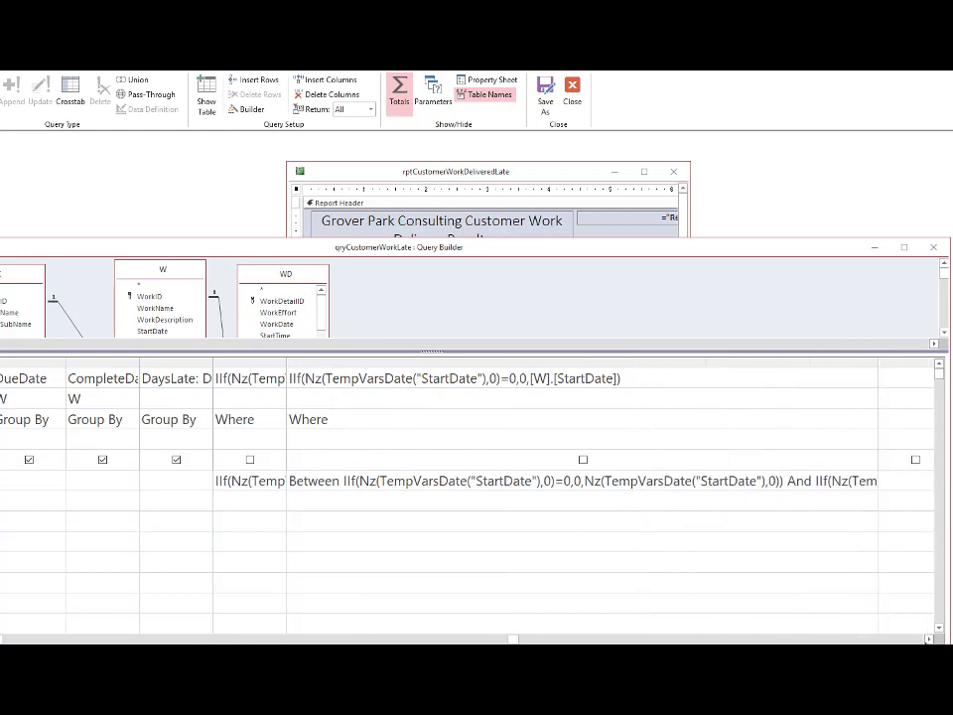
click(929, 639)
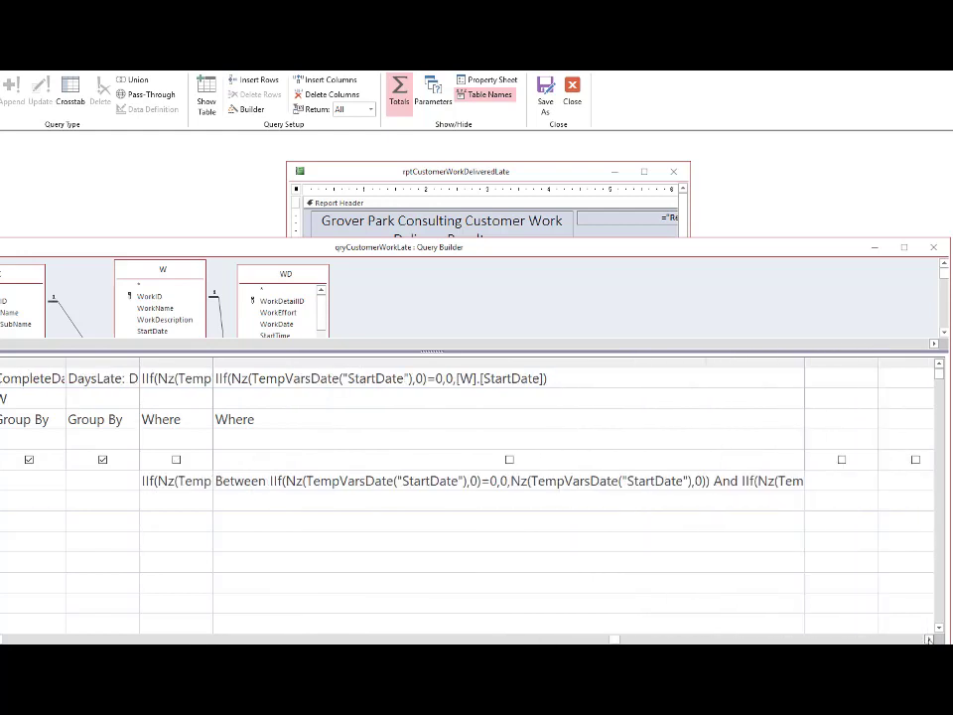
click(929, 639)
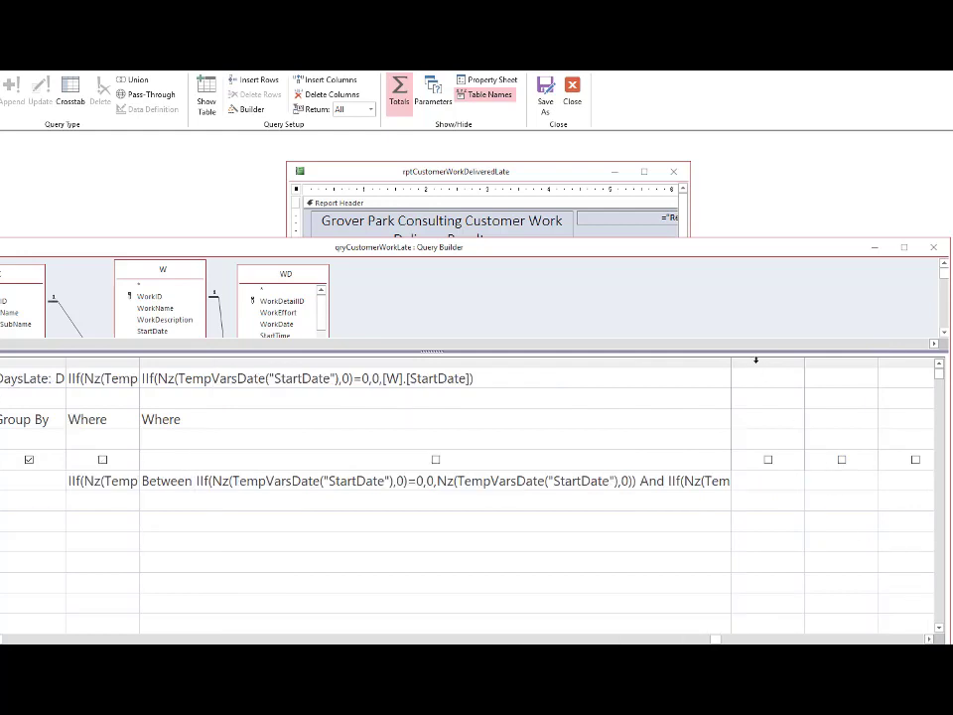
drag(732, 362, 890, 364)
click(929, 639)
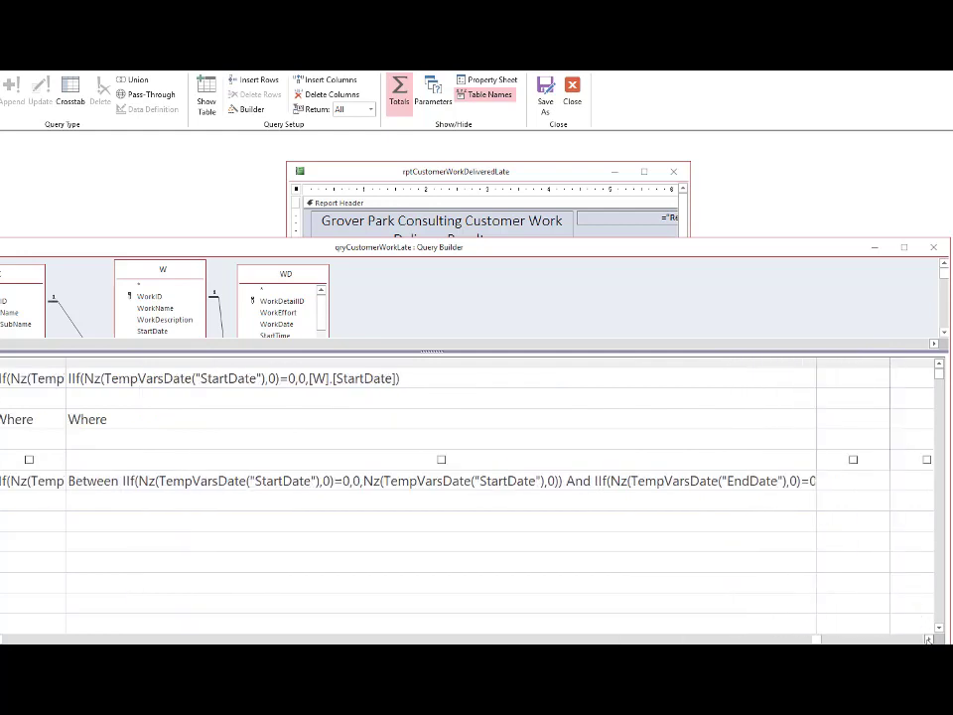
drag(816, 362, 895, 362)
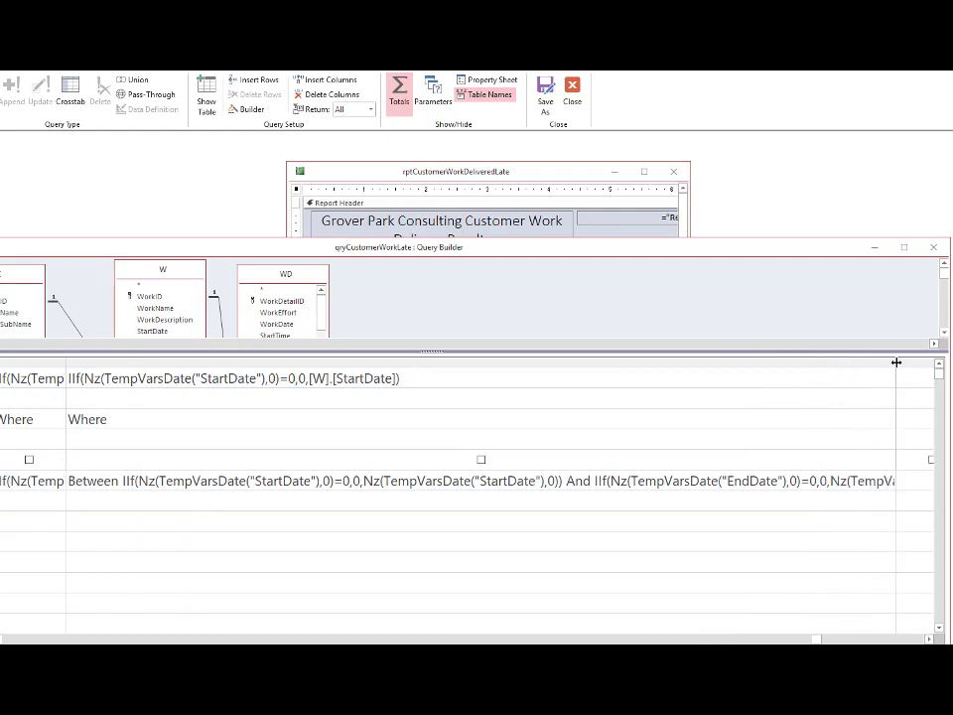
click(930, 640)
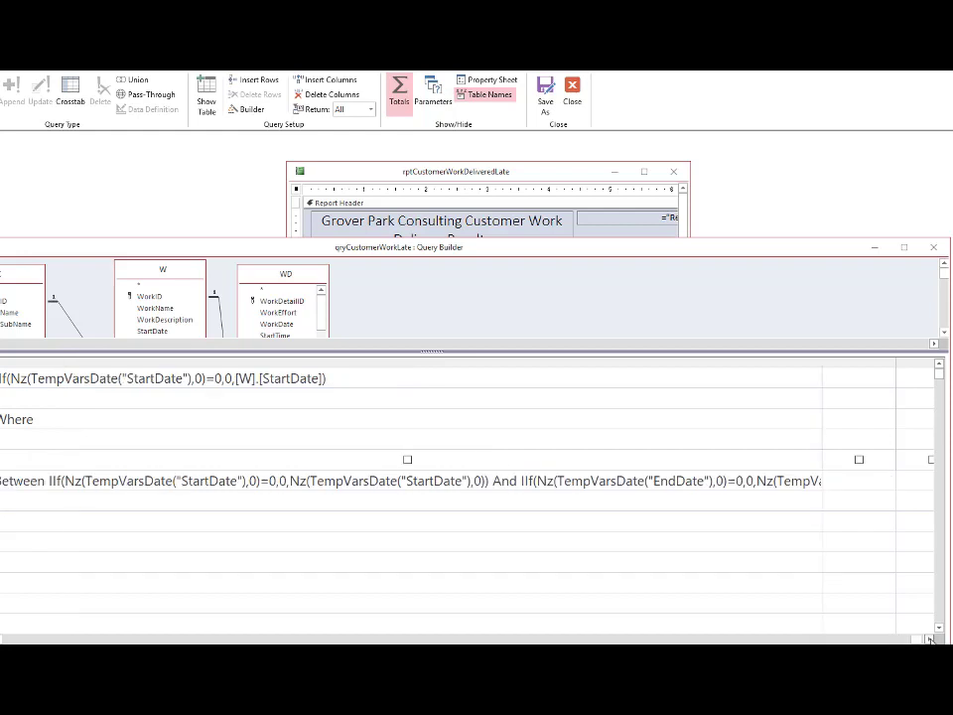
click(820, 362)
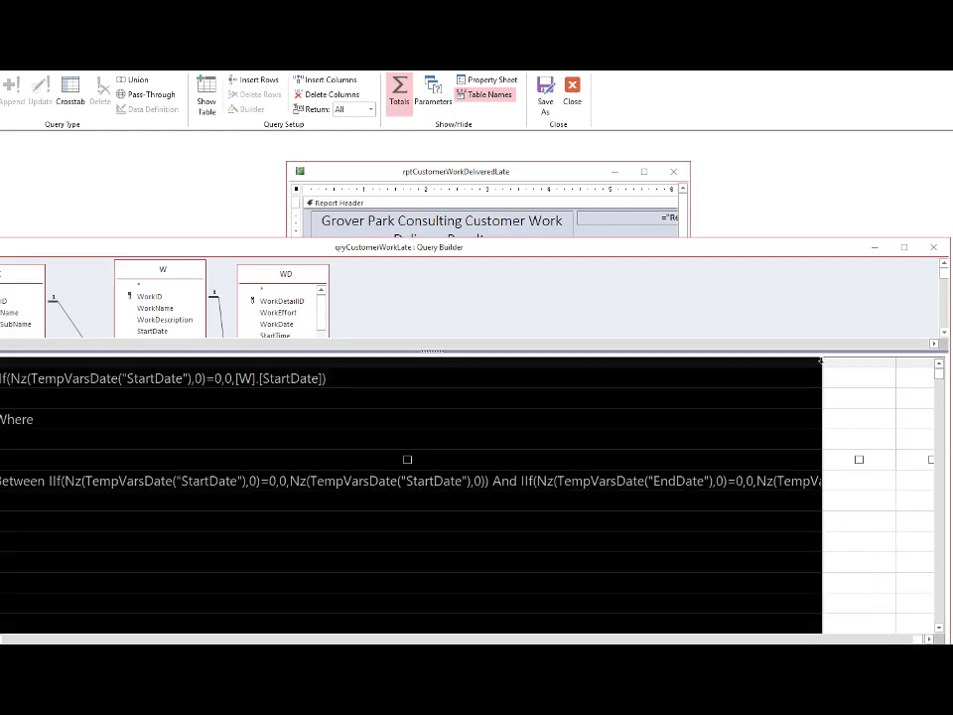
click(825, 361)
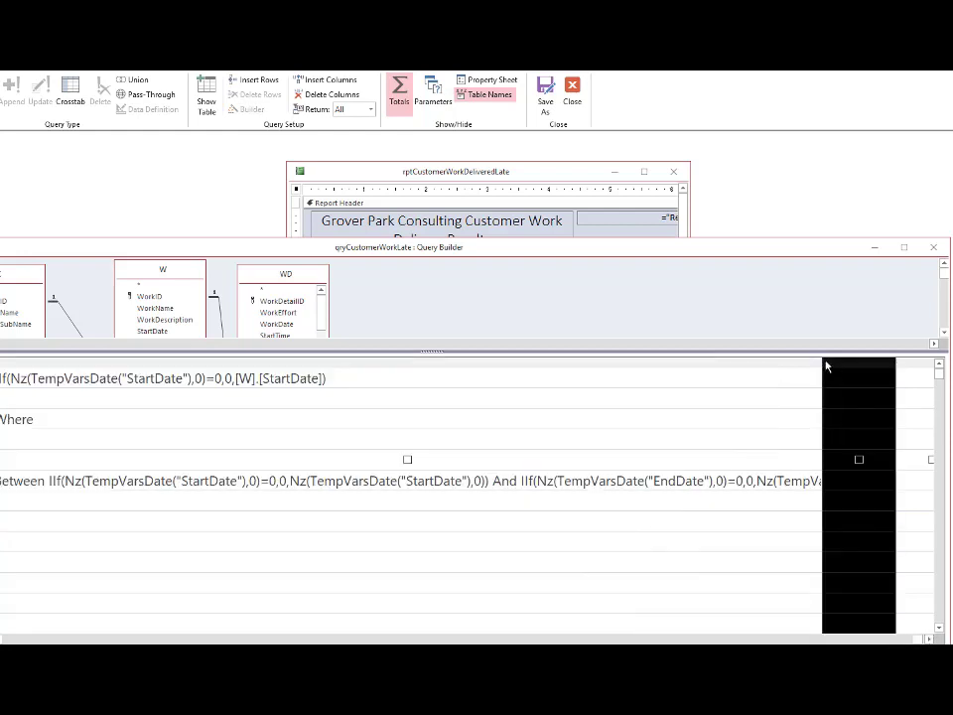
drag(825, 361, 929, 365)
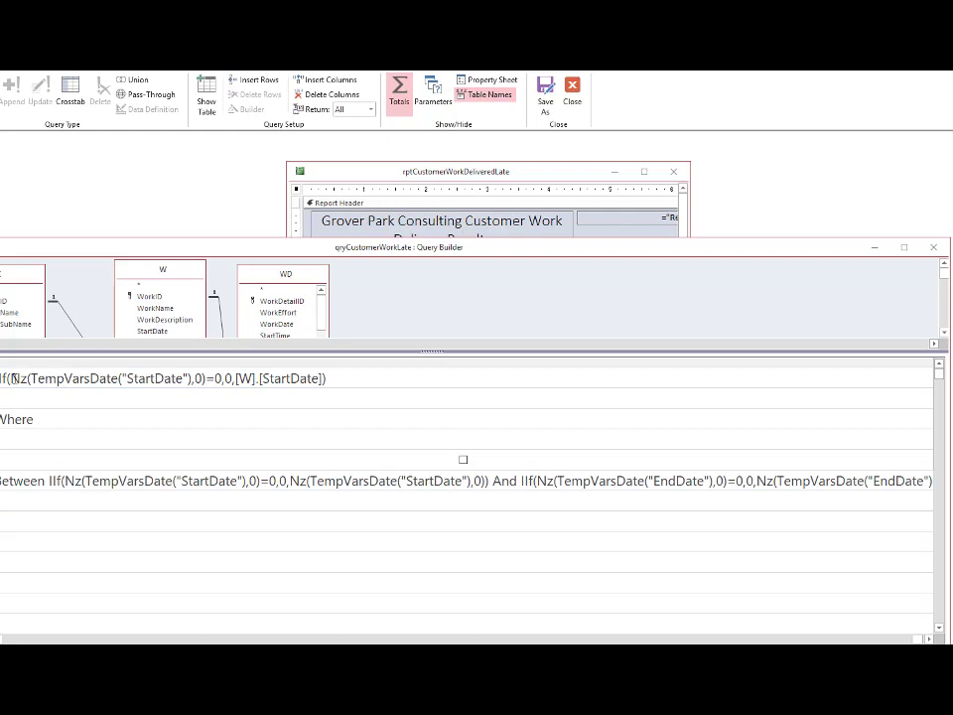
Examine the parts of the StartDate filter's field expression: the Nz(TempVarsDate("StartDate"),0) test, the 0 result and the [W].[StartDate] alternative.
drag(10, 378, 207, 378)
double_click(227, 378)
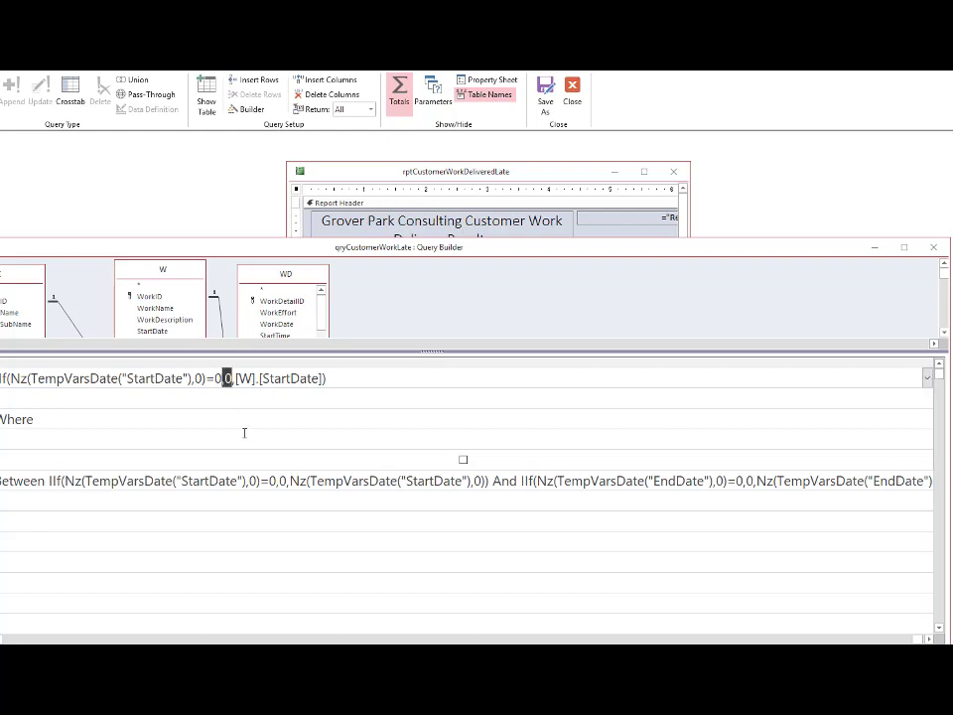
drag(324, 378, 235, 379)
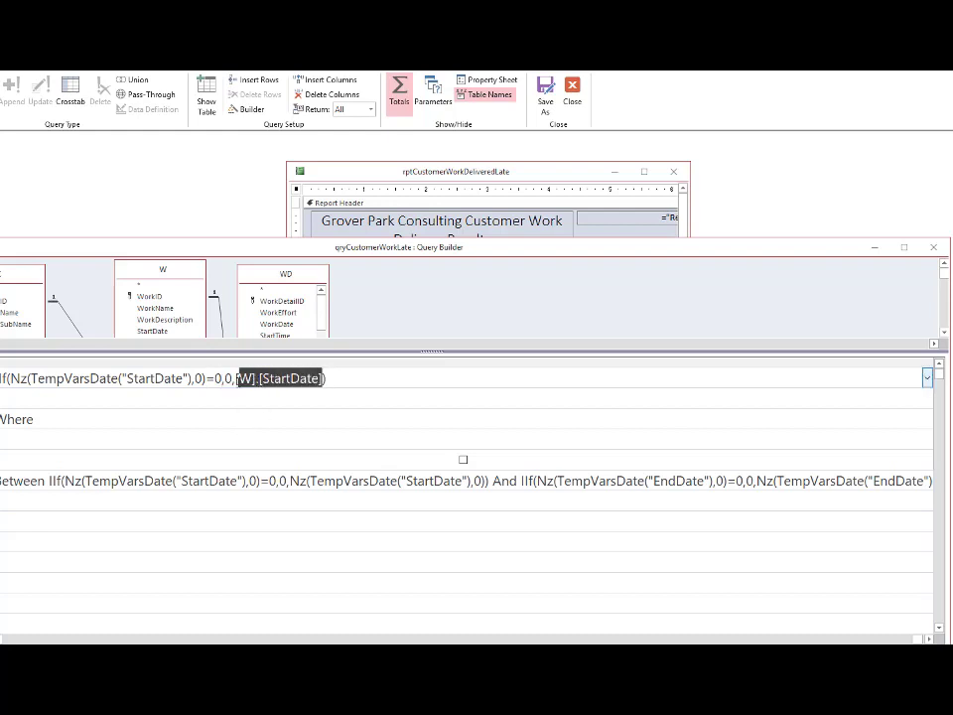
click(2, 378)
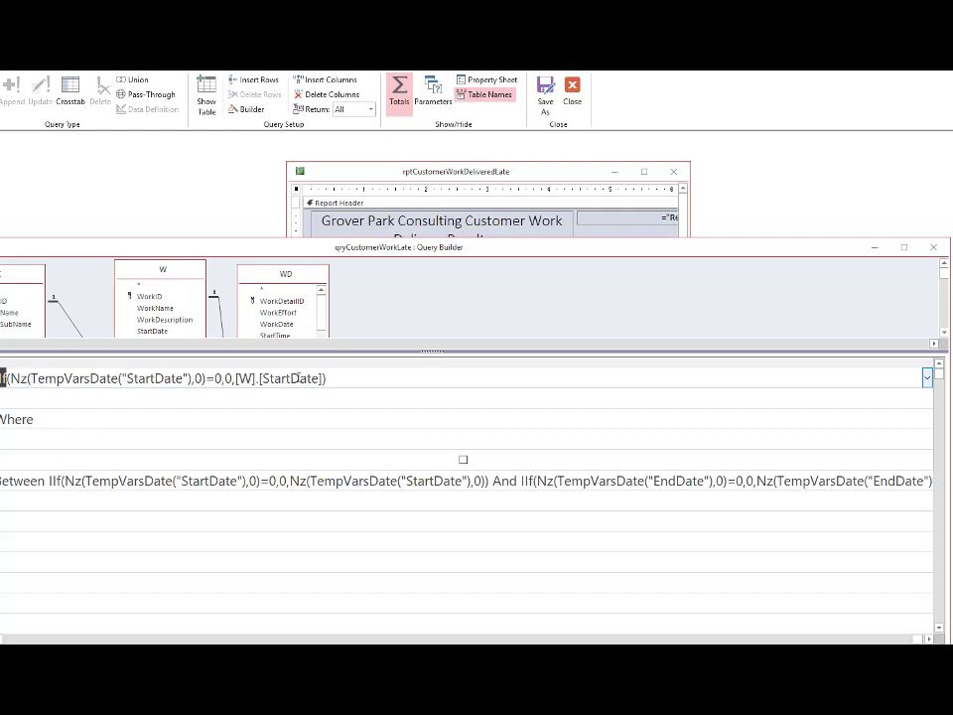
double_click(229, 379)
drag(205, 378, 10, 378)
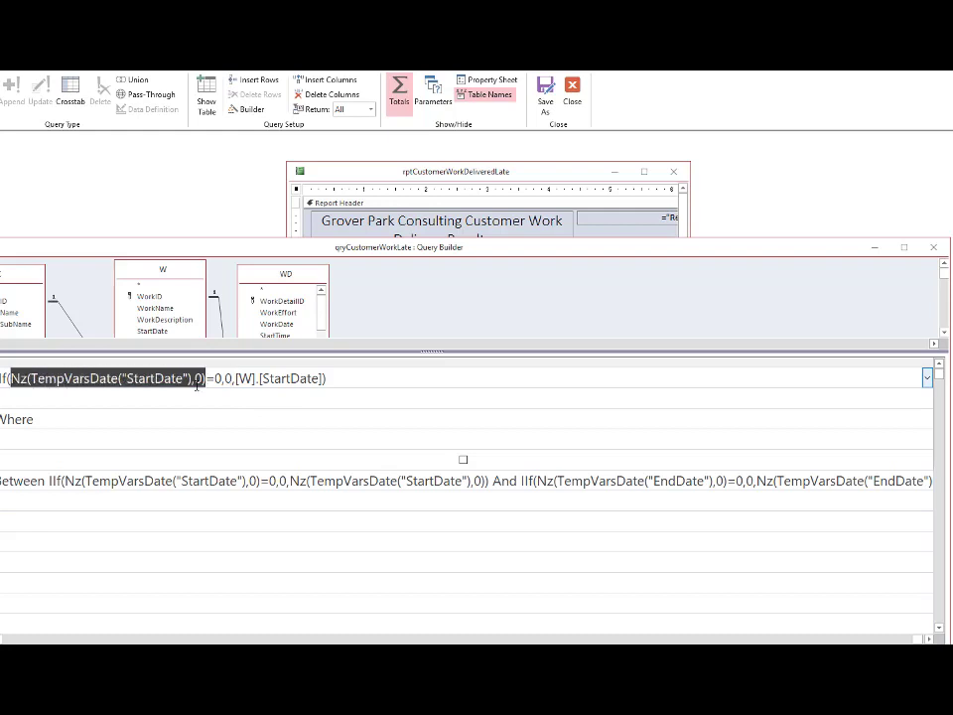
drag(323, 378, 236, 378)
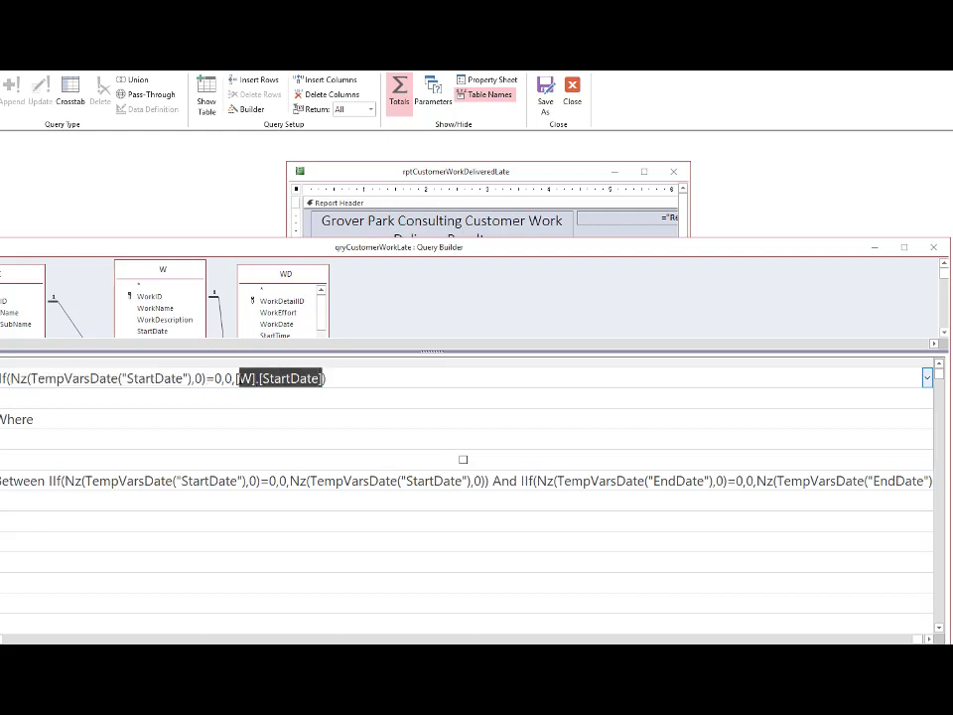
Compare the StartDate test and 0 result in the criterion with the matching 0 in the field expression.
click(146, 508)
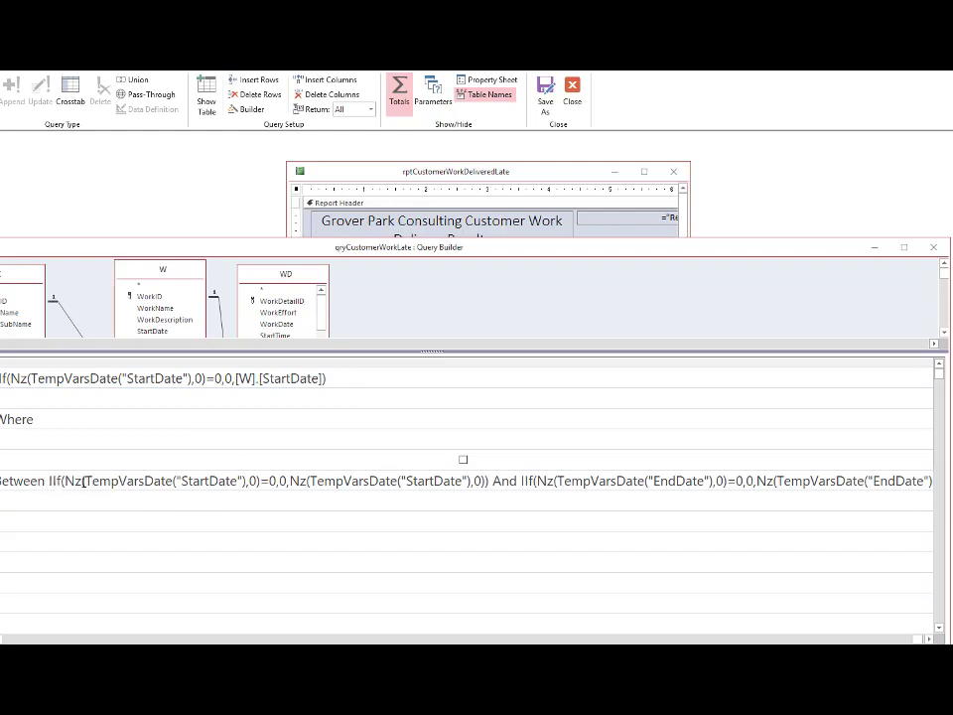
drag(63, 481, 260, 481)
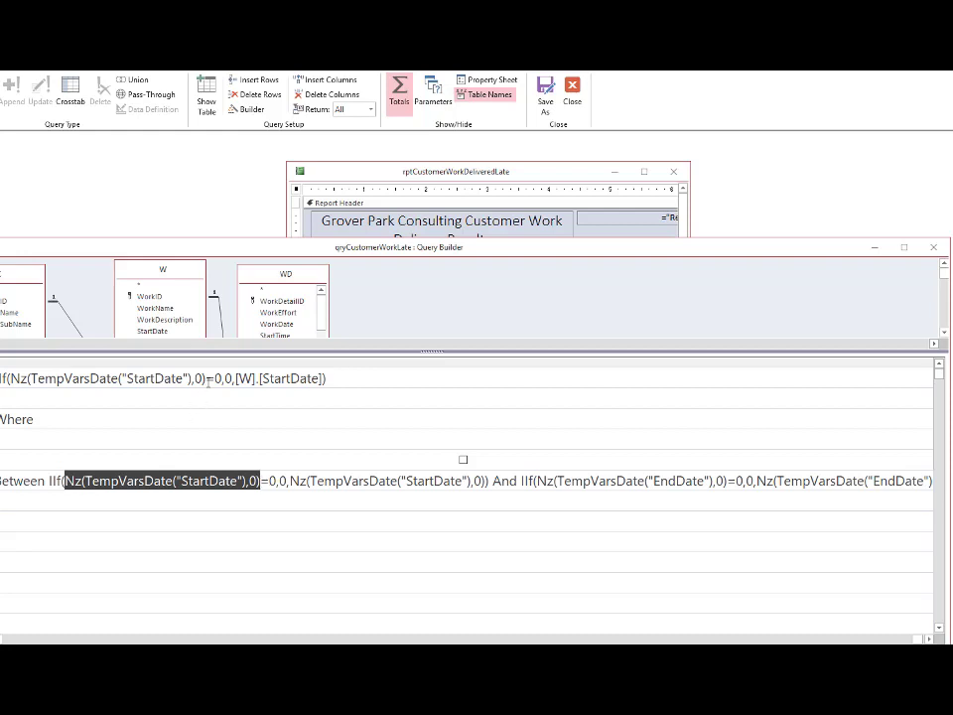
double_click(282, 481)
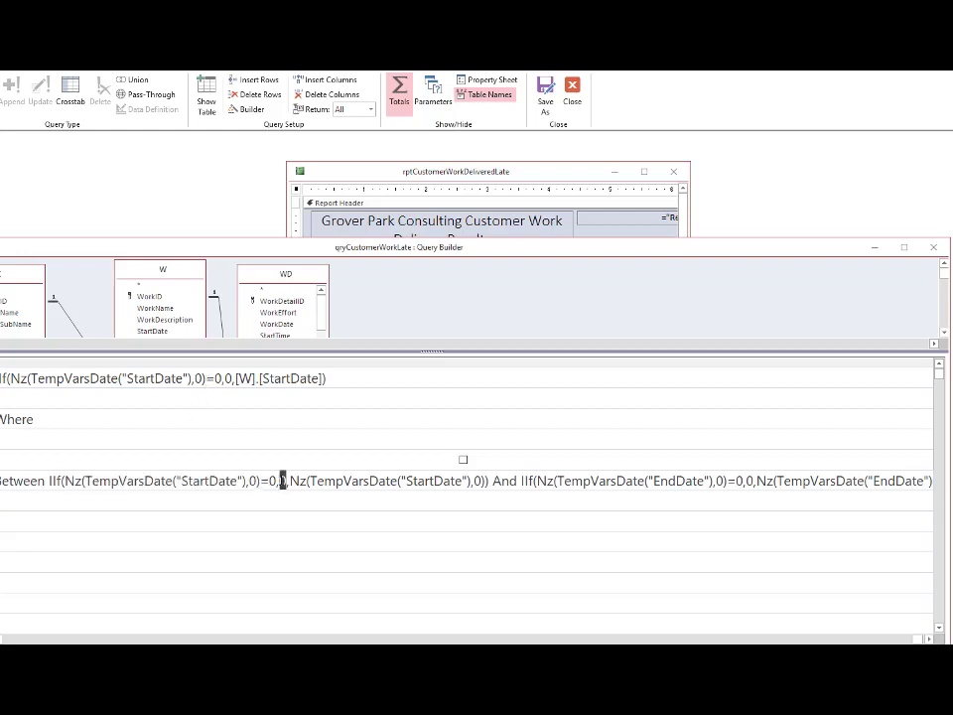
double_click(228, 378)
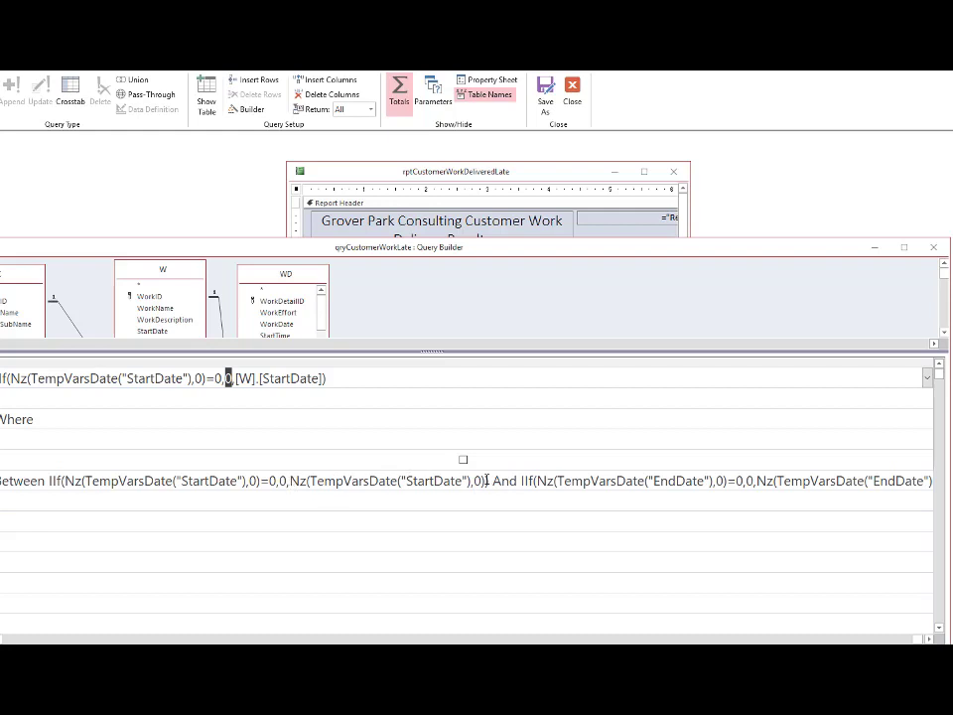
Examine the Between and And parts of the criterion, including the EndDate test and its 0 result.
double_click(27, 480)
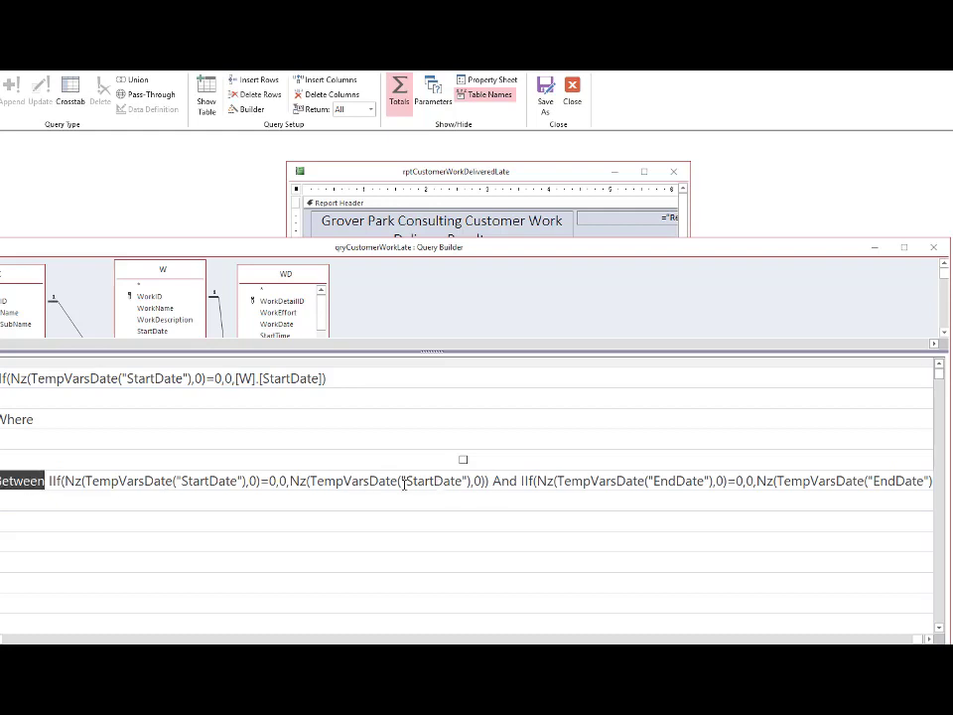
double_click(505, 481)
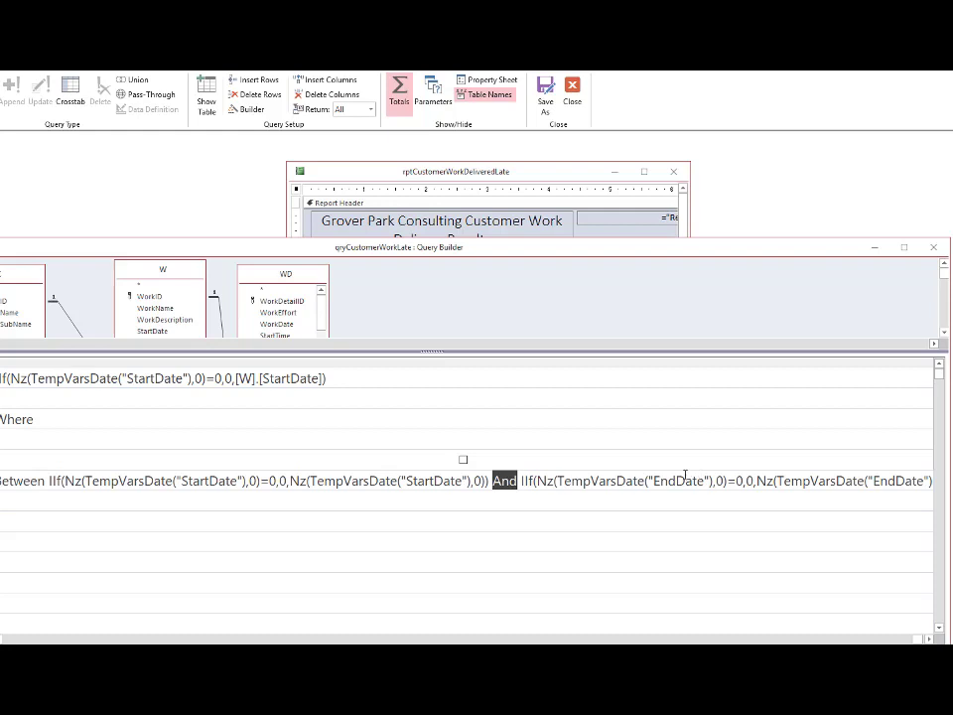
double_click(690, 480)
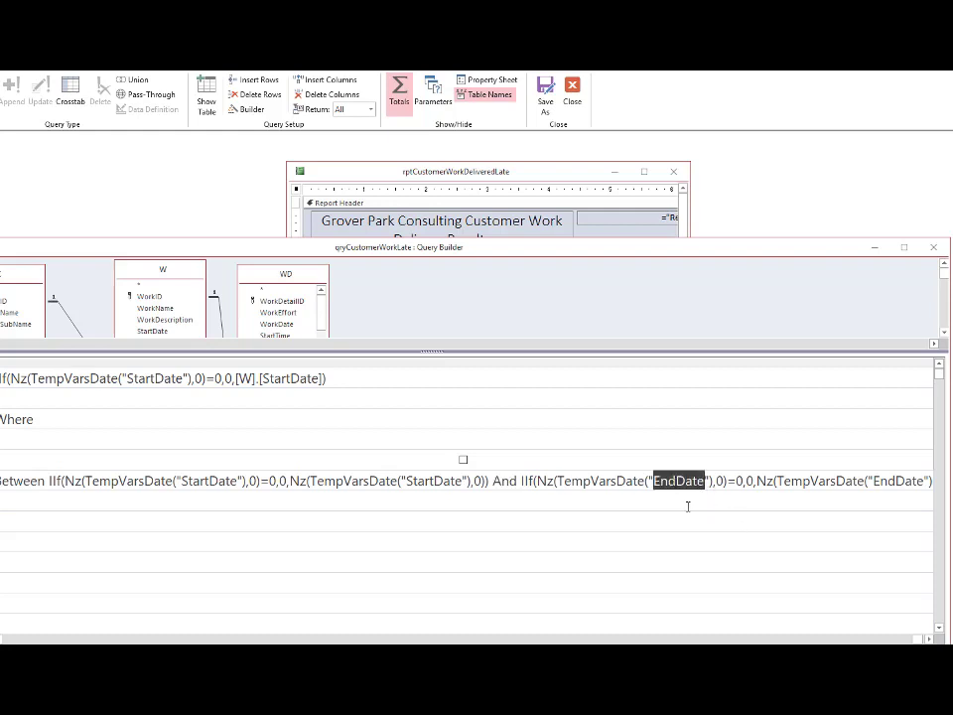
click(569, 507)
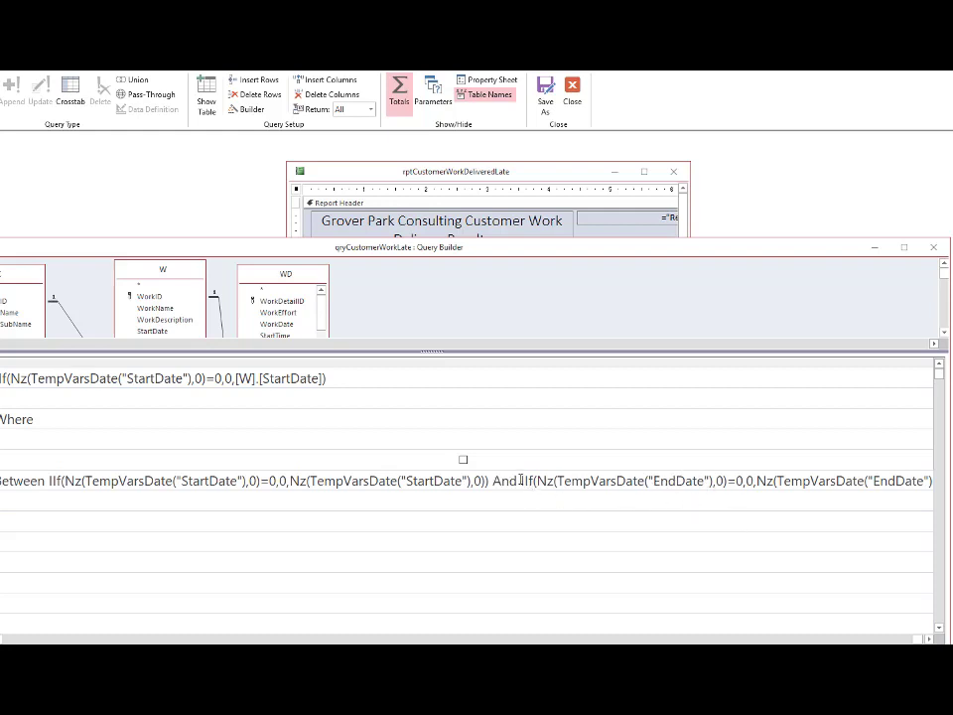
drag(536, 480, 743, 481)
double_click(750, 481)
Reposition the Query Builder window to show the row labels and widen the WorkID filter column to reveal its full expressions.
drag(74, 247, 119, 244)
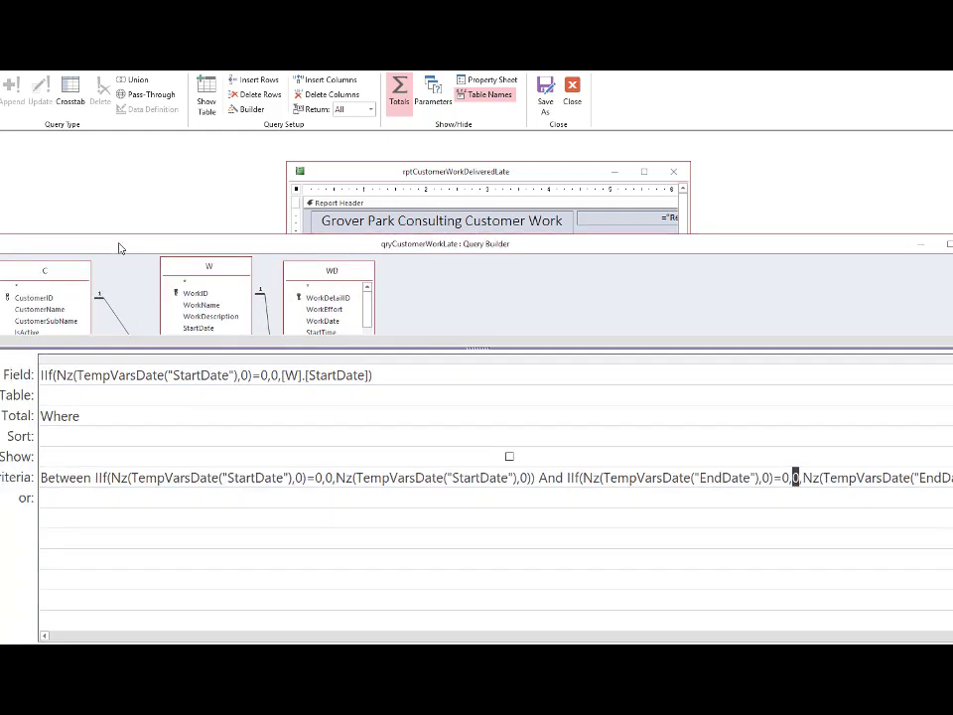
click(44, 636)
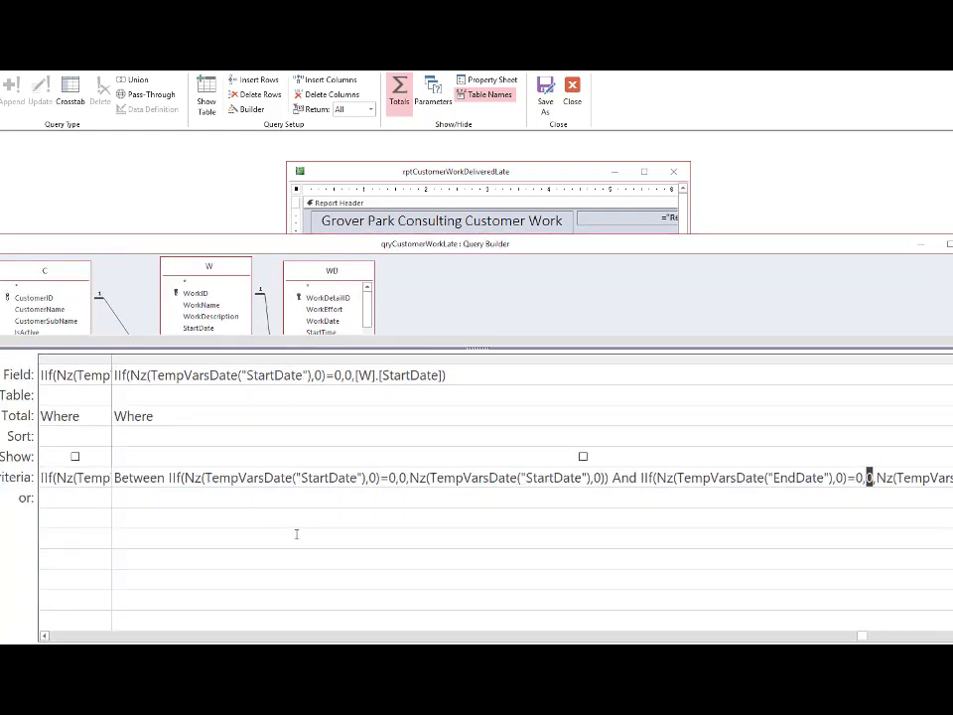
drag(111, 360, 920, 353)
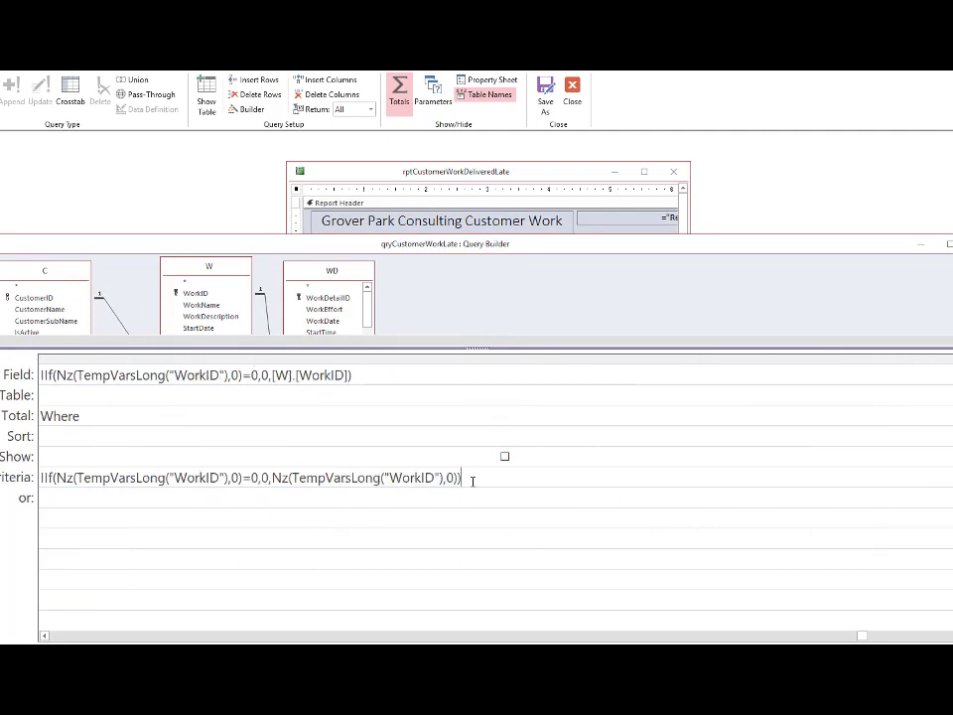
Compare the WorkID filter's field expression with its criterion: the Nz(TempVarsLong("WorkID"),0) test, the 0 result and the criterion's alternative value.
double_click(197, 375)
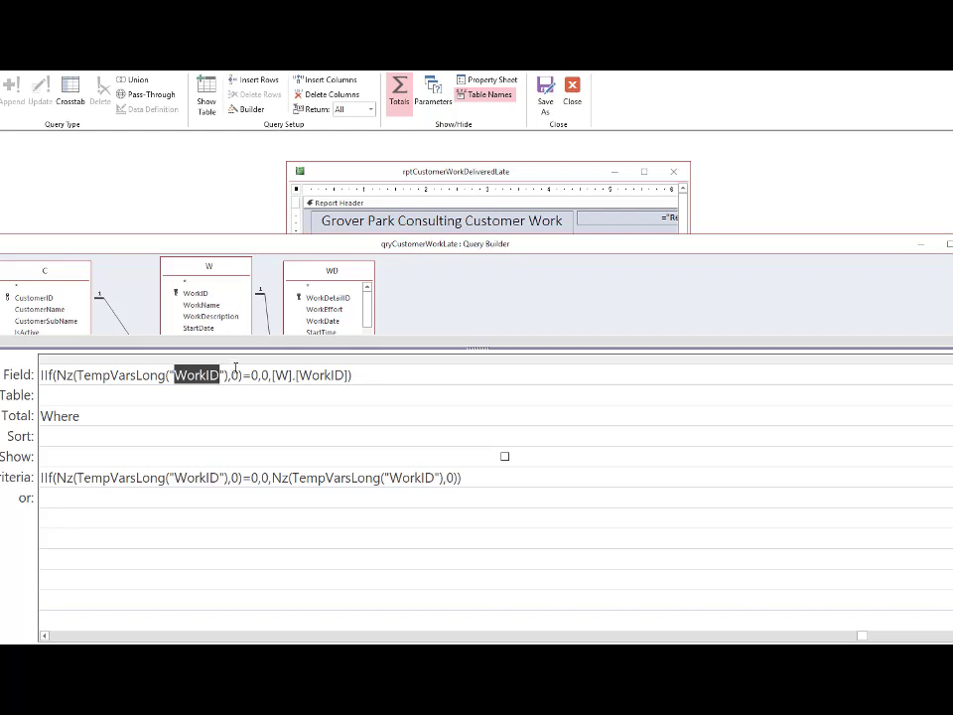
drag(244, 375, 56, 374)
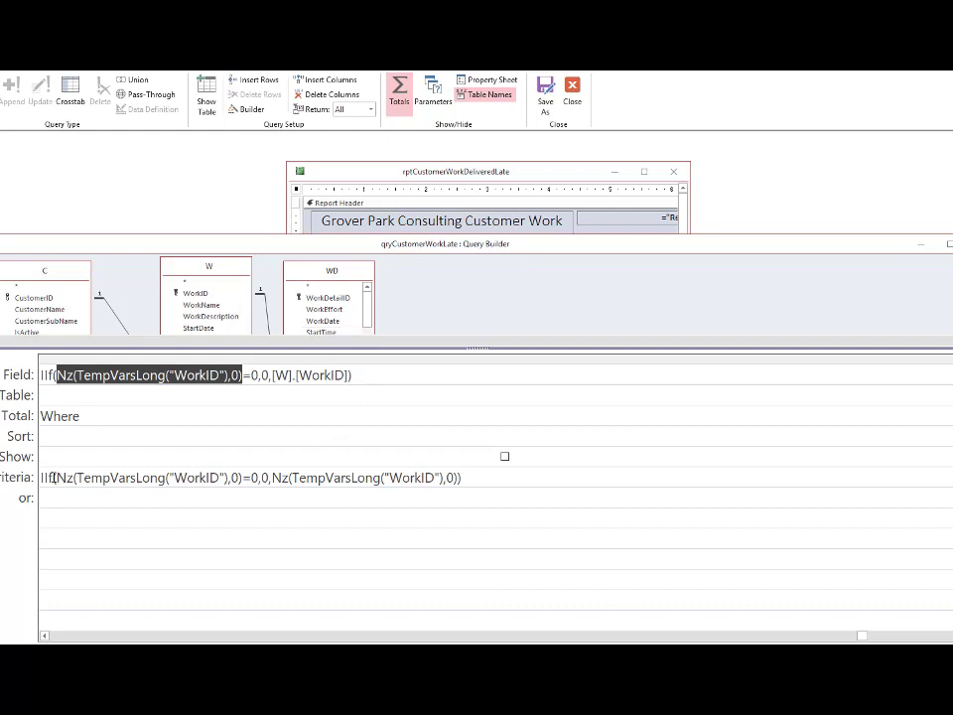
drag(56, 477, 243, 480)
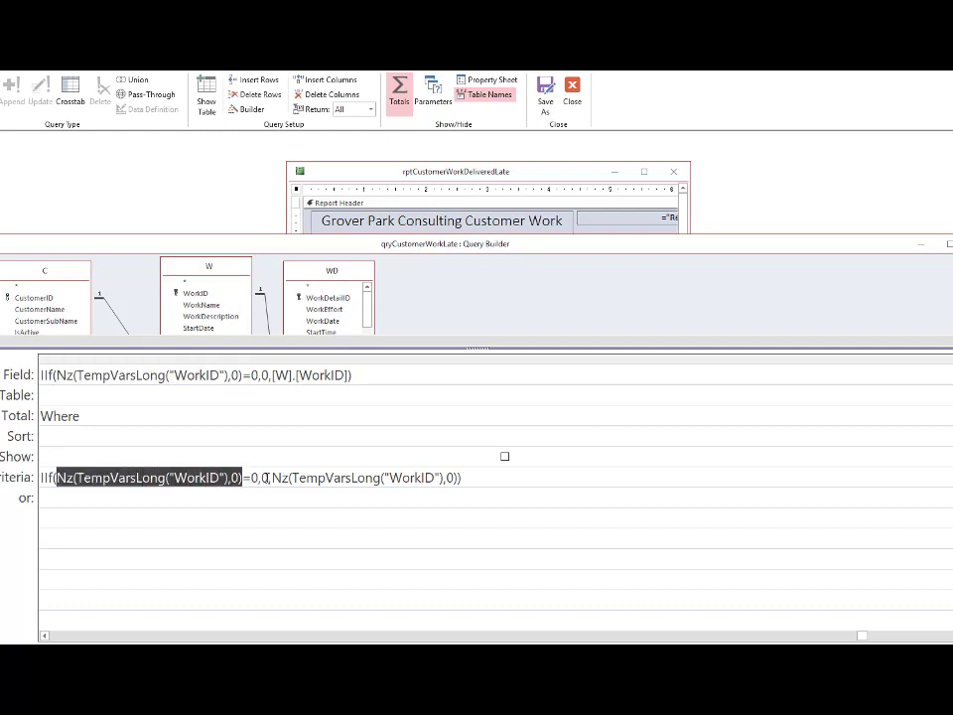
double_click(264, 478)
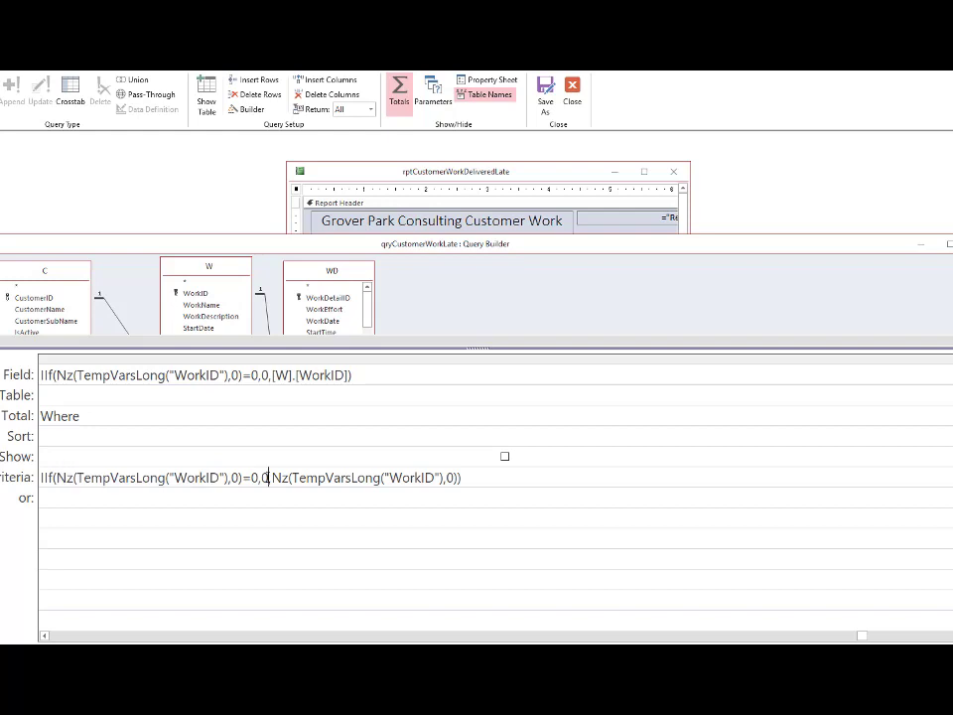
double_click(264, 375)
drag(273, 478, 461, 482)
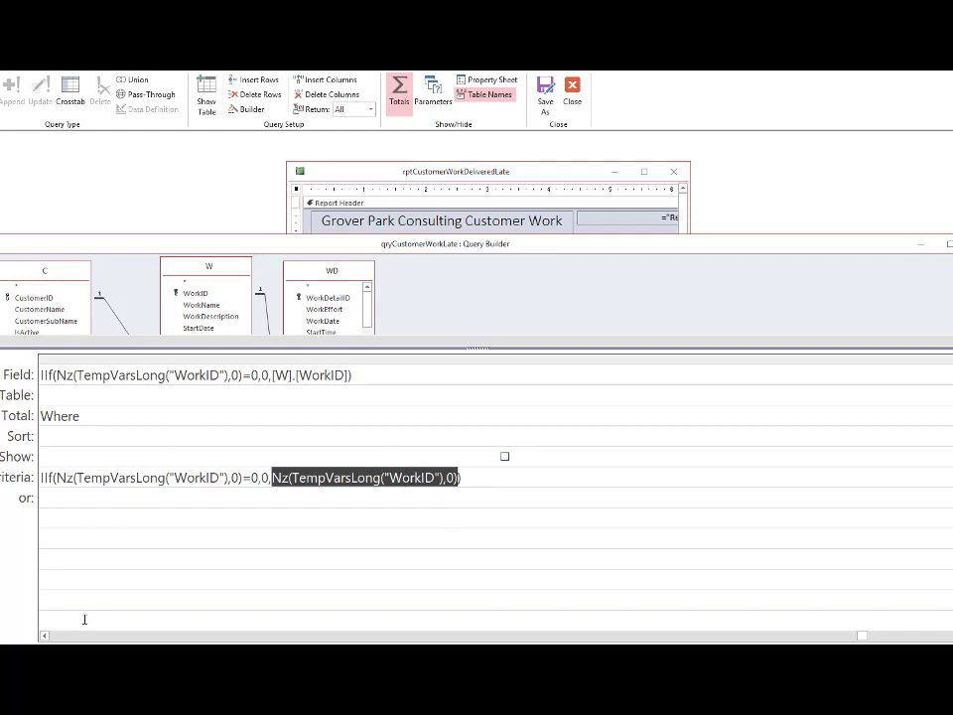
Widen the DaysLate column to reveal its full expression and examine the DateDiff function and its "d" interval argument.
click(45, 636)
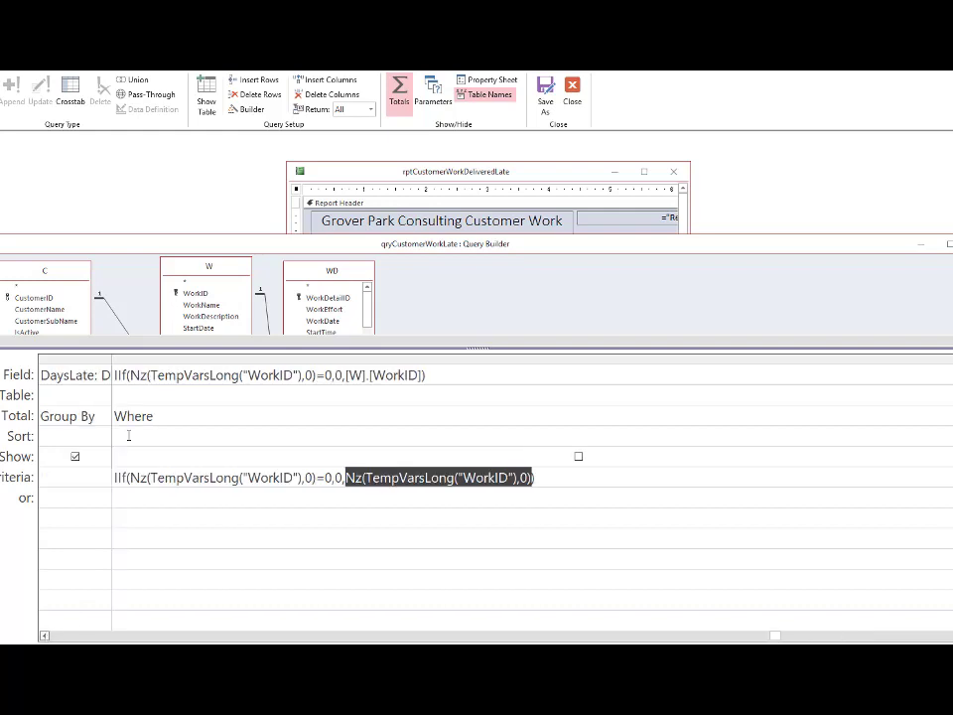
drag(112, 355, 770, 368)
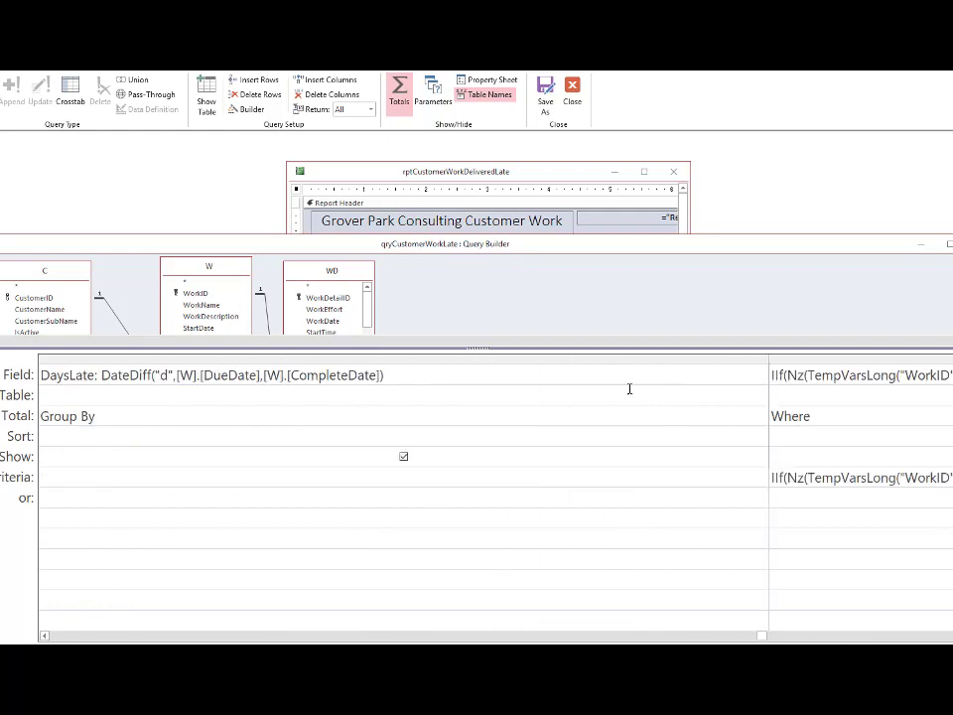
click(402, 375)
double_click(124, 376)
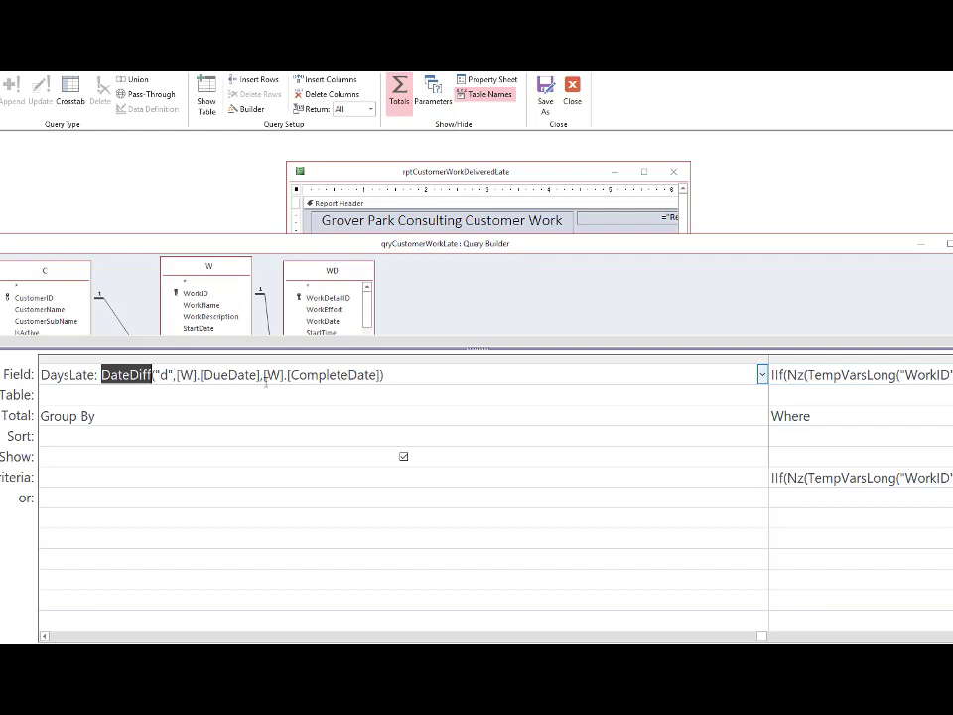
drag(175, 374, 156, 374)
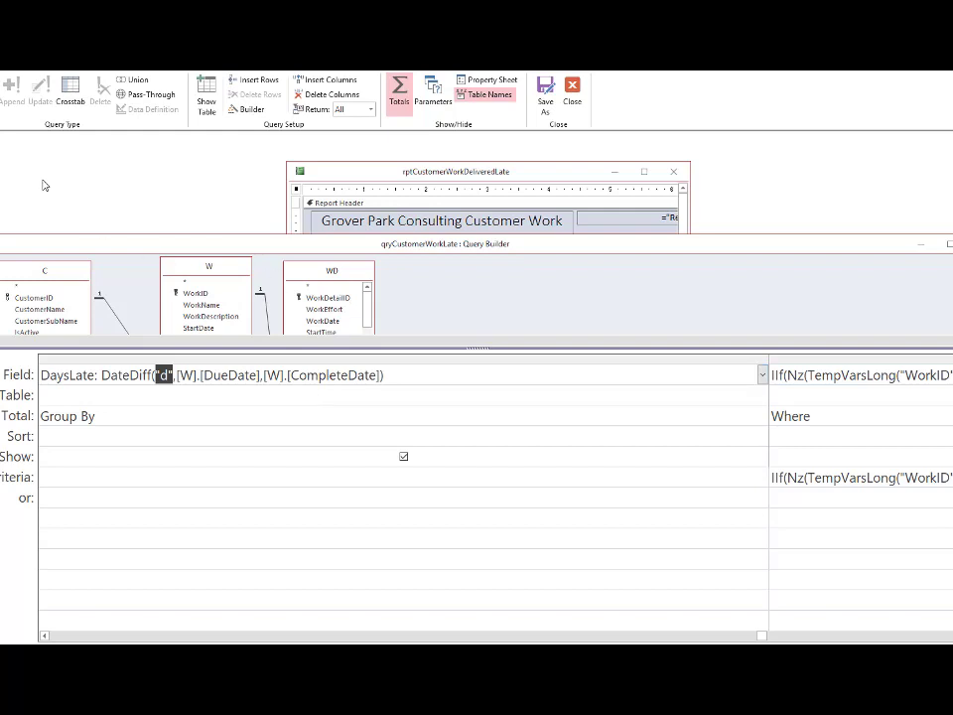
Run the query, reposition its results window to show every column, and examine individual DaysLate values.
click(2, 90)
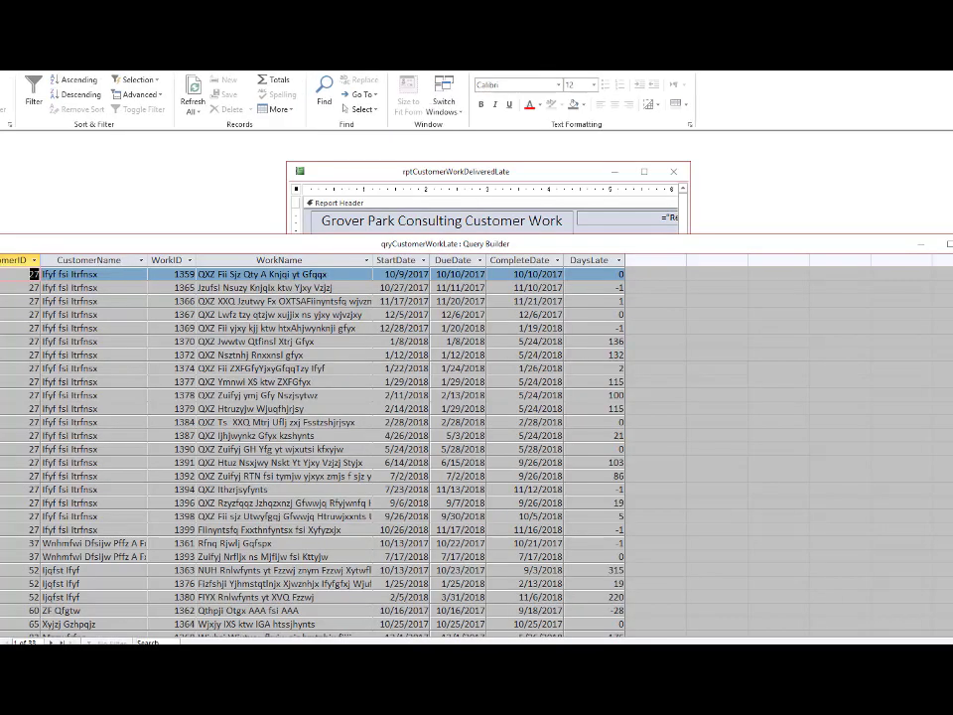
drag(102, 247, 165, 224)
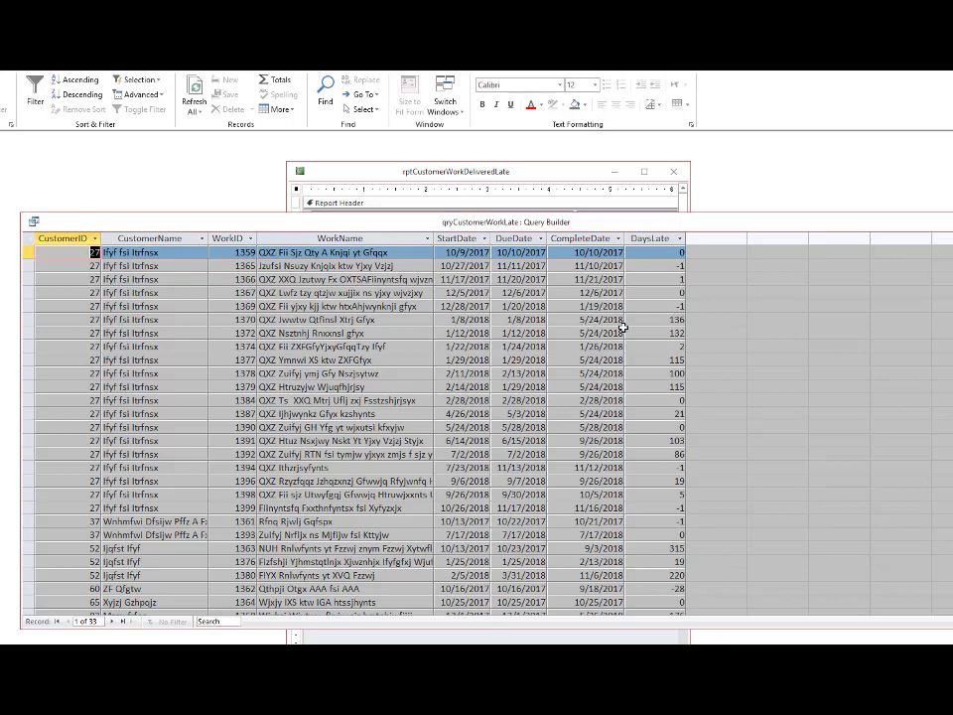
click(671, 320)
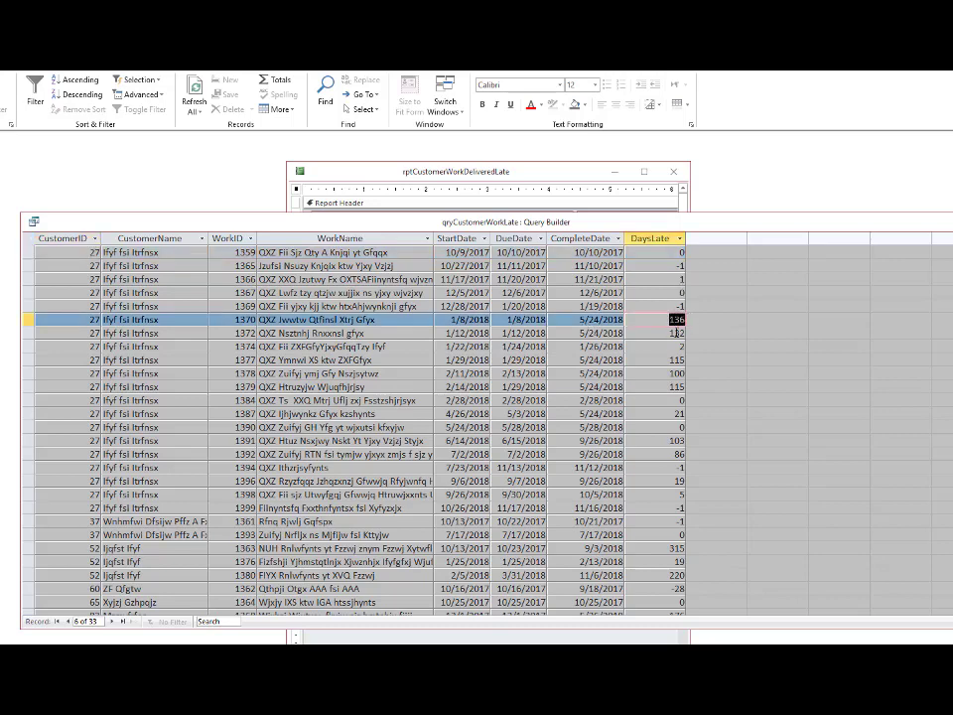
click(684, 333)
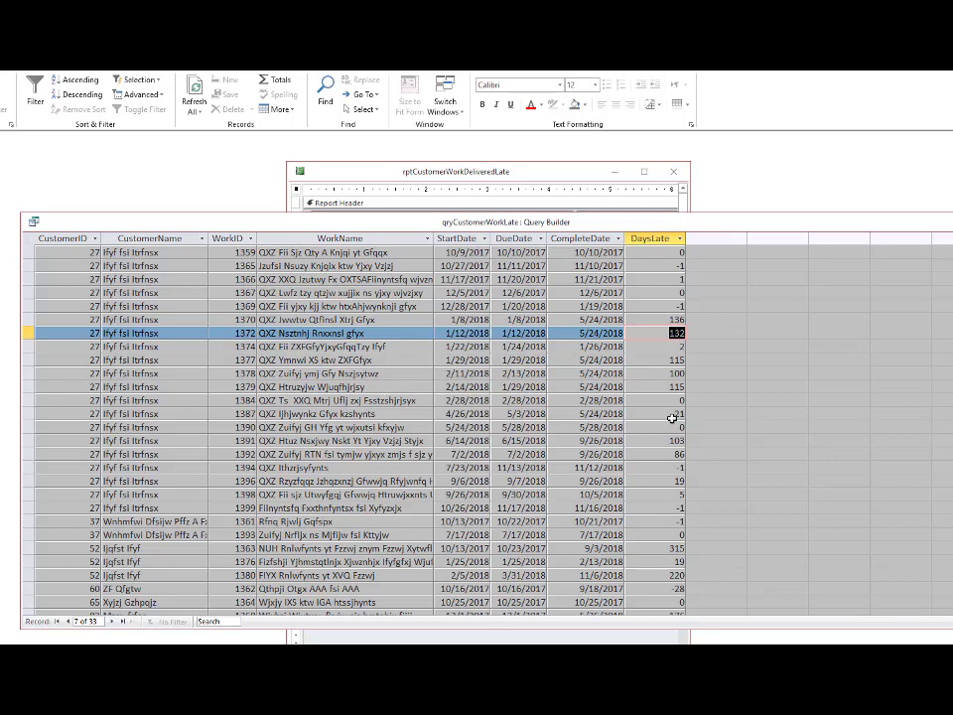
drag(674, 413, 698, 414)
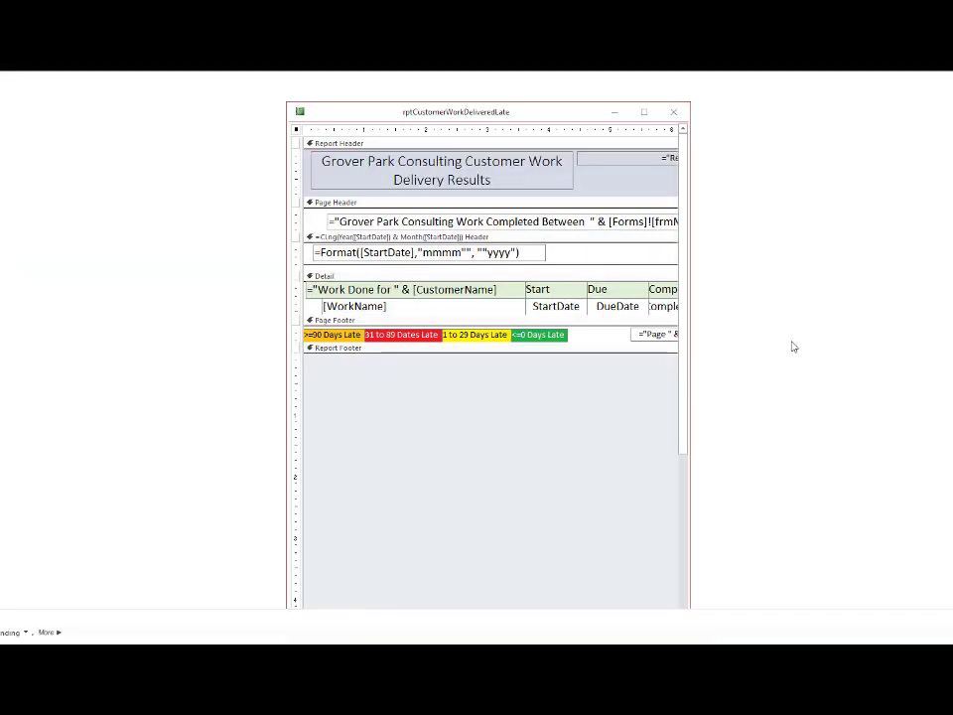
Widen the report design window and examine the Days Late/Early text box's data and format properties, including Back Color and Fore Color.
drag(690, 291, 877, 296)
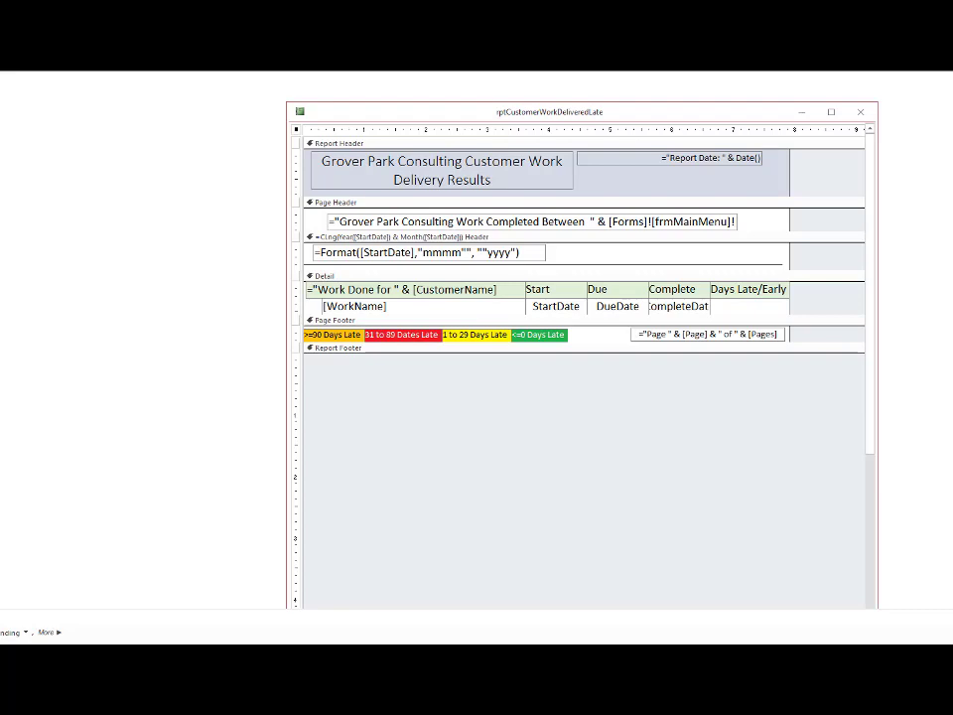
click(750, 307)
click(283, 62)
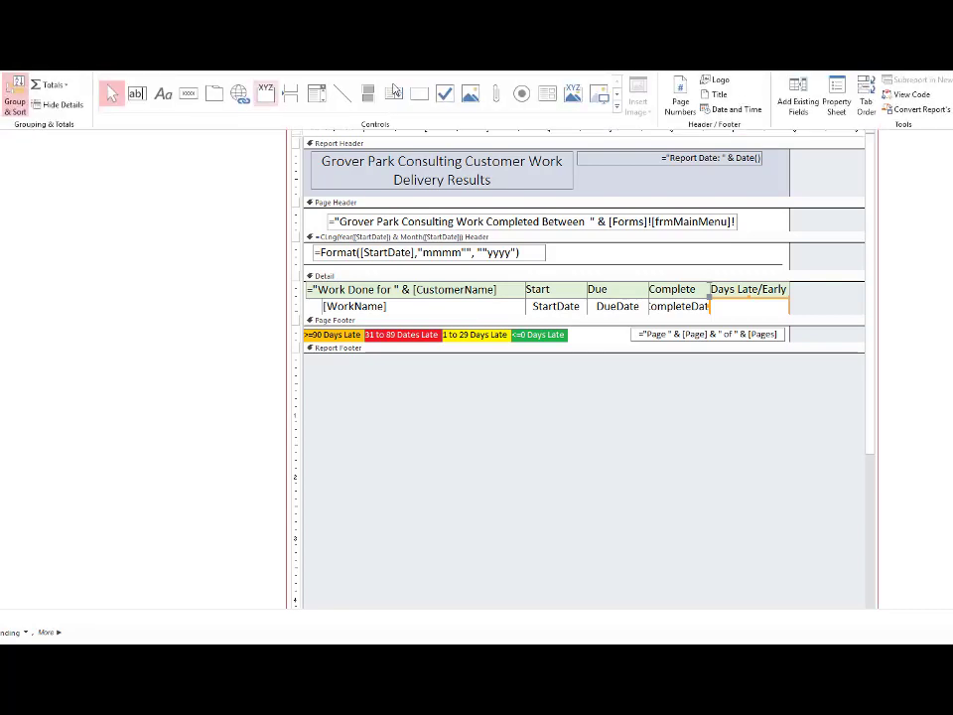
click(838, 99)
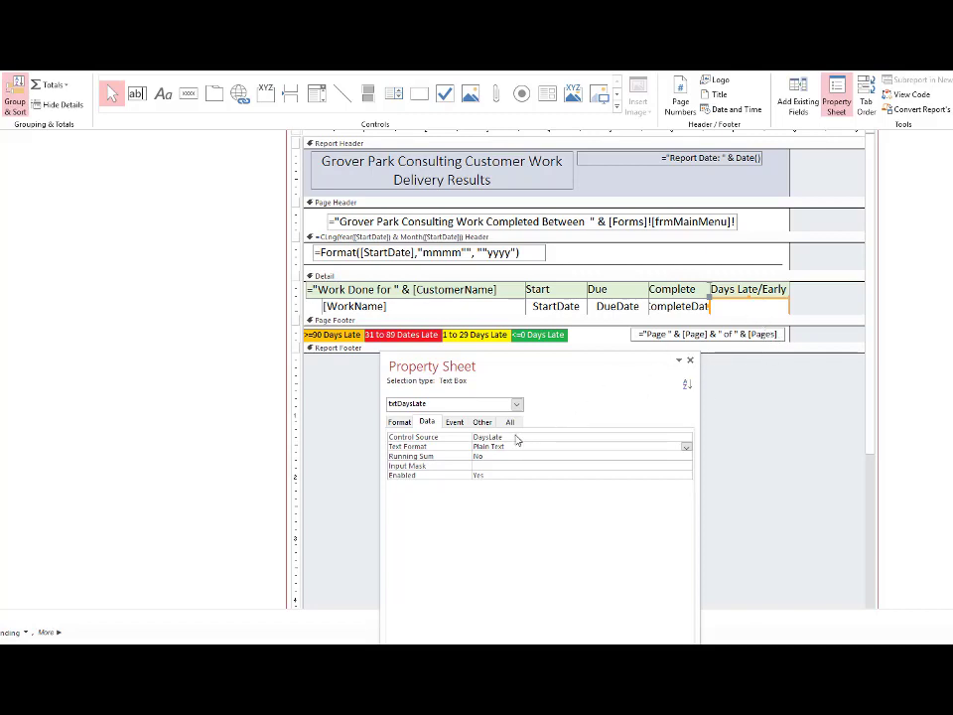
click(395, 423)
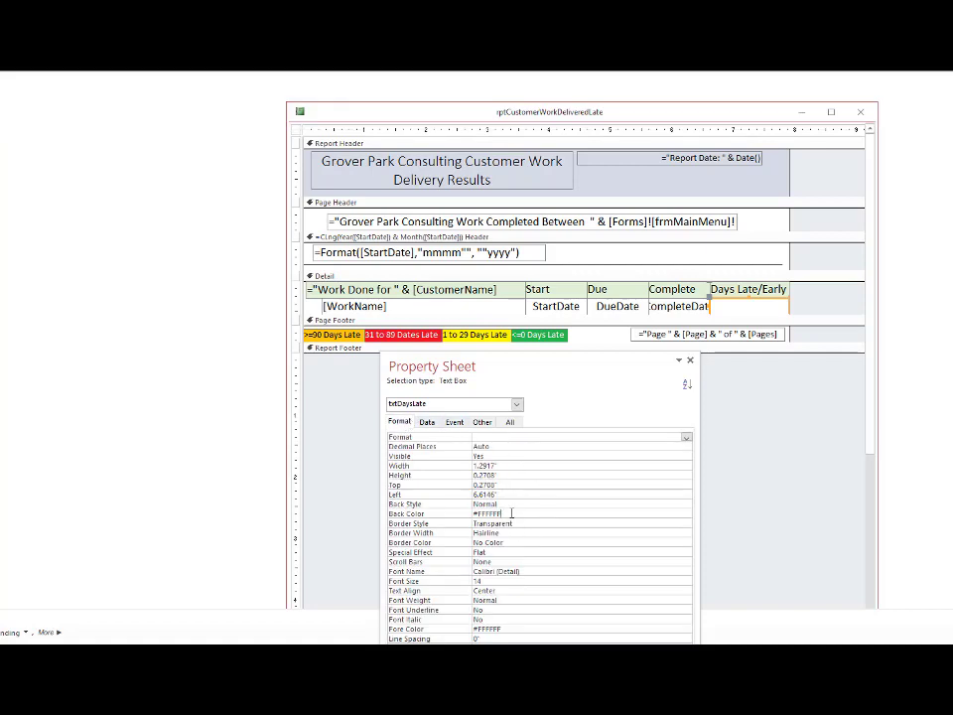
click(465, 515)
click(472, 629)
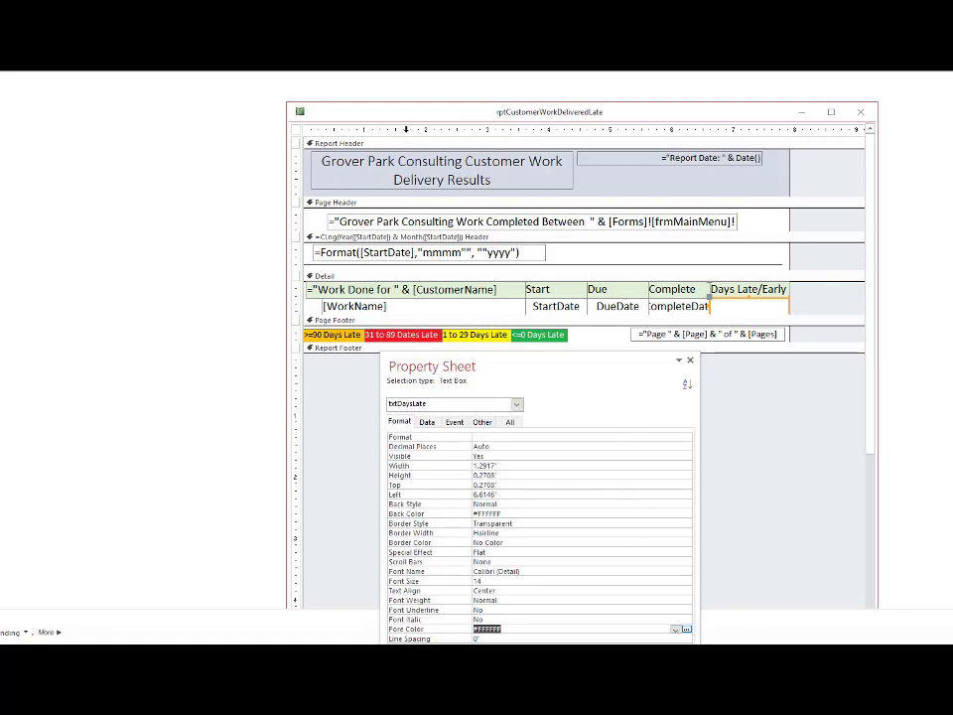
Review the conditional formatting rules of the Days Late/Early text box one by one, from Value >= 90 to Value <= 0, and close the rules manager.
click(257, 64)
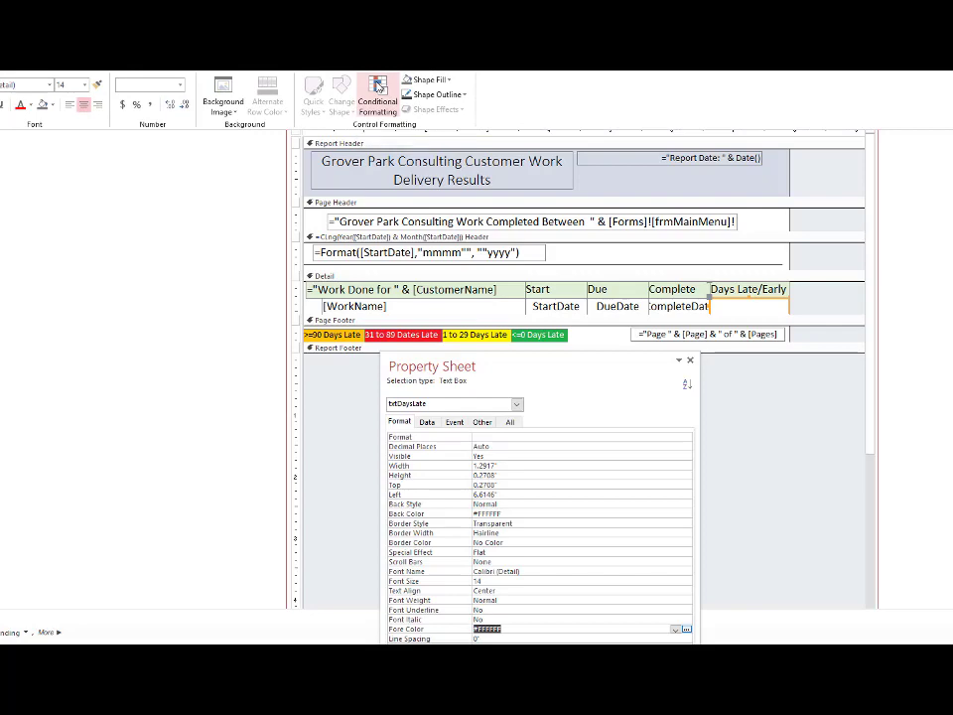
click(377, 88)
drag(643, 513, 657, 369)
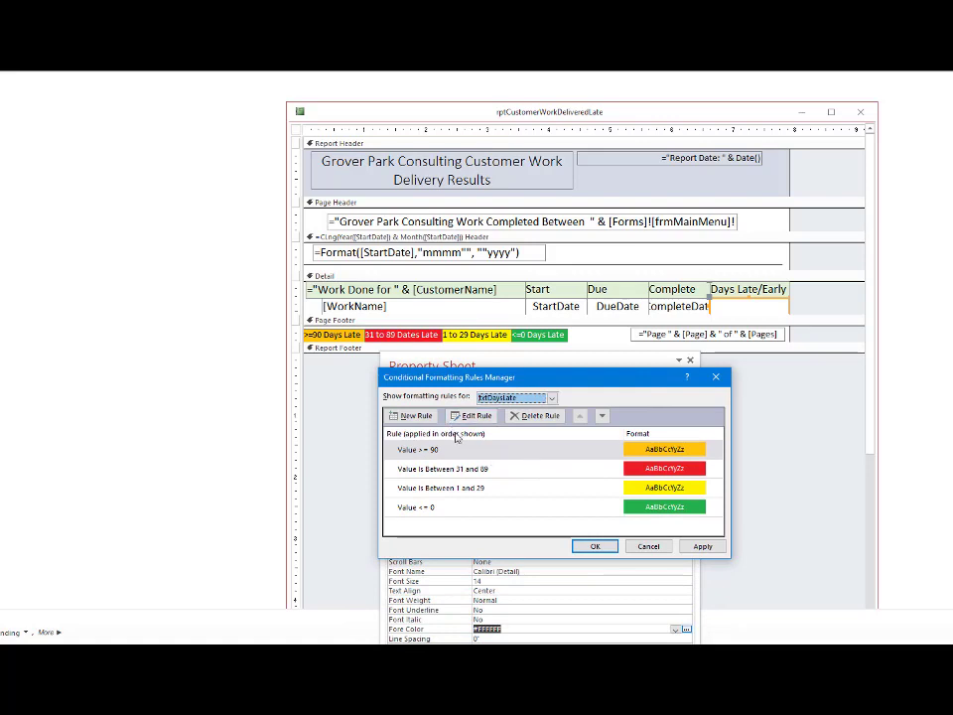
click(417, 452)
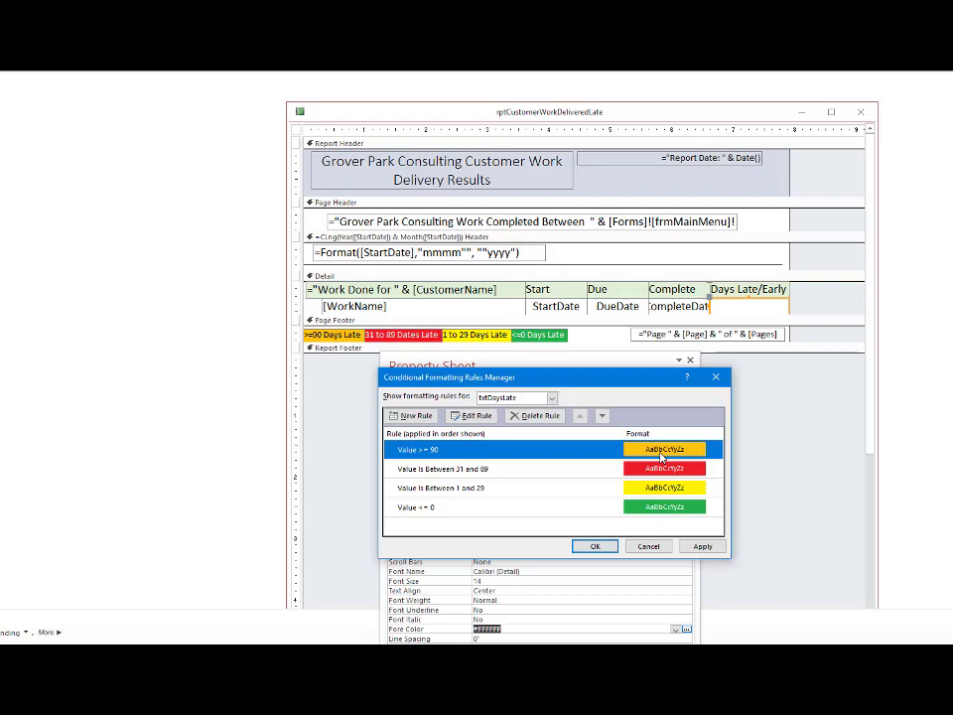
click(518, 473)
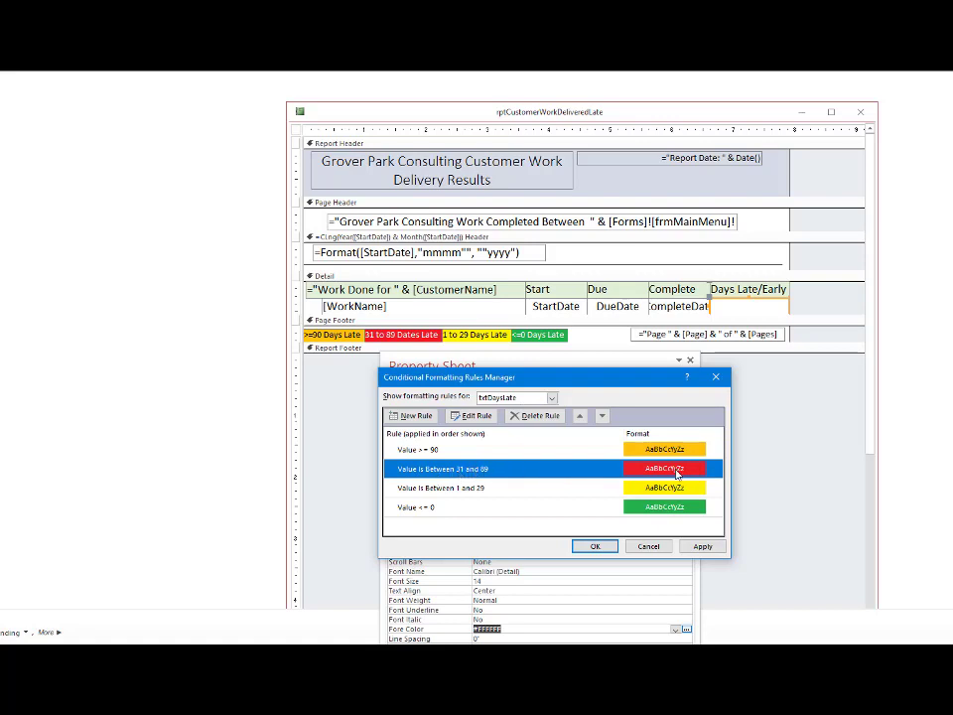
click(484, 489)
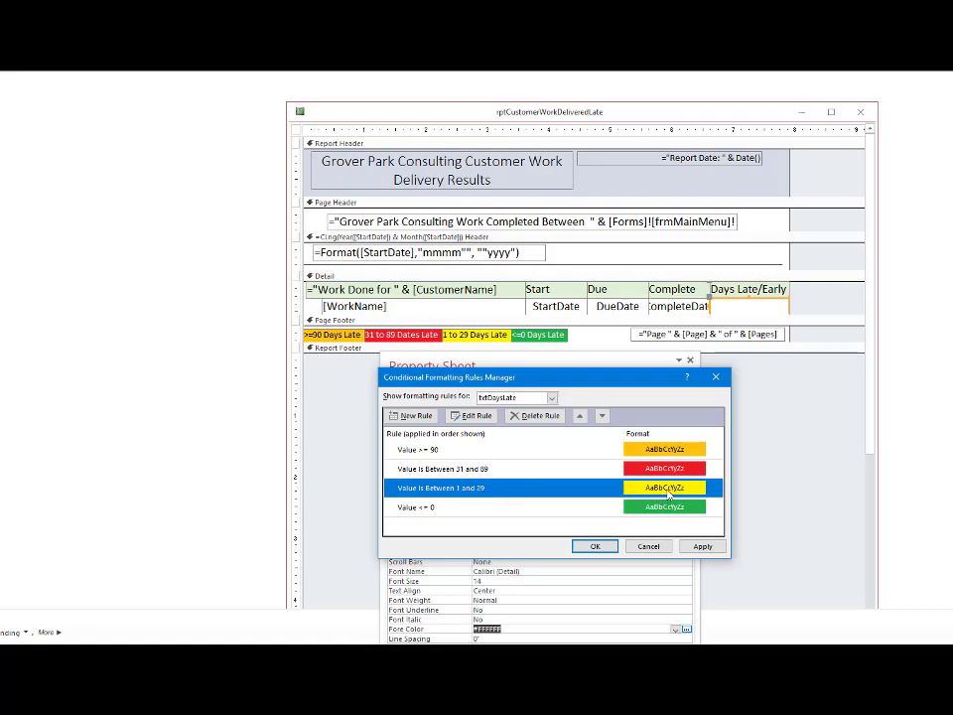
click(426, 507)
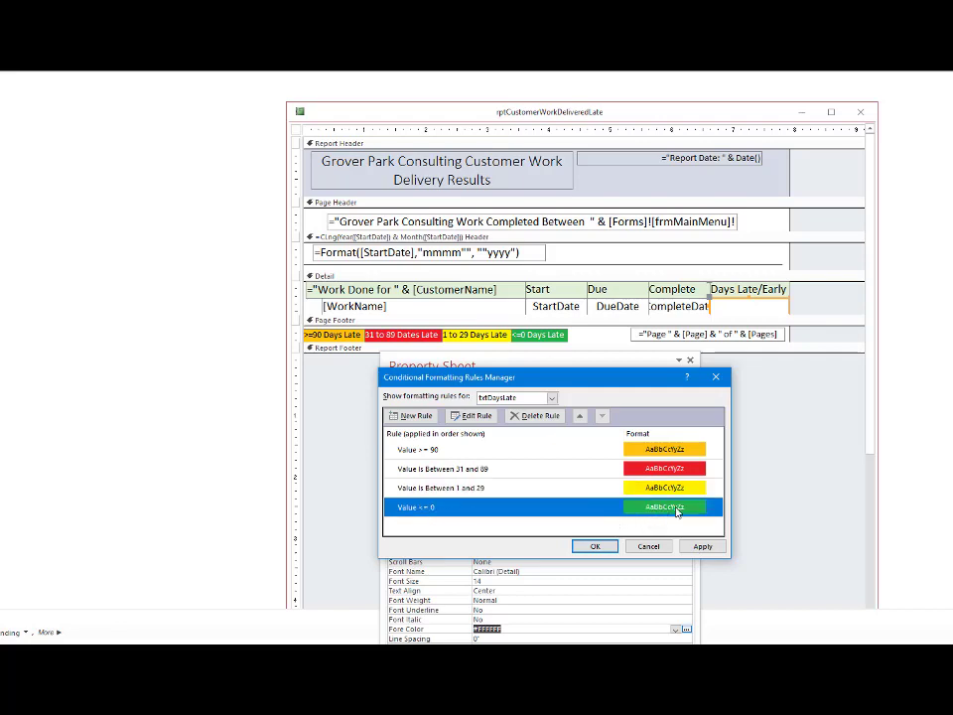
click(596, 547)
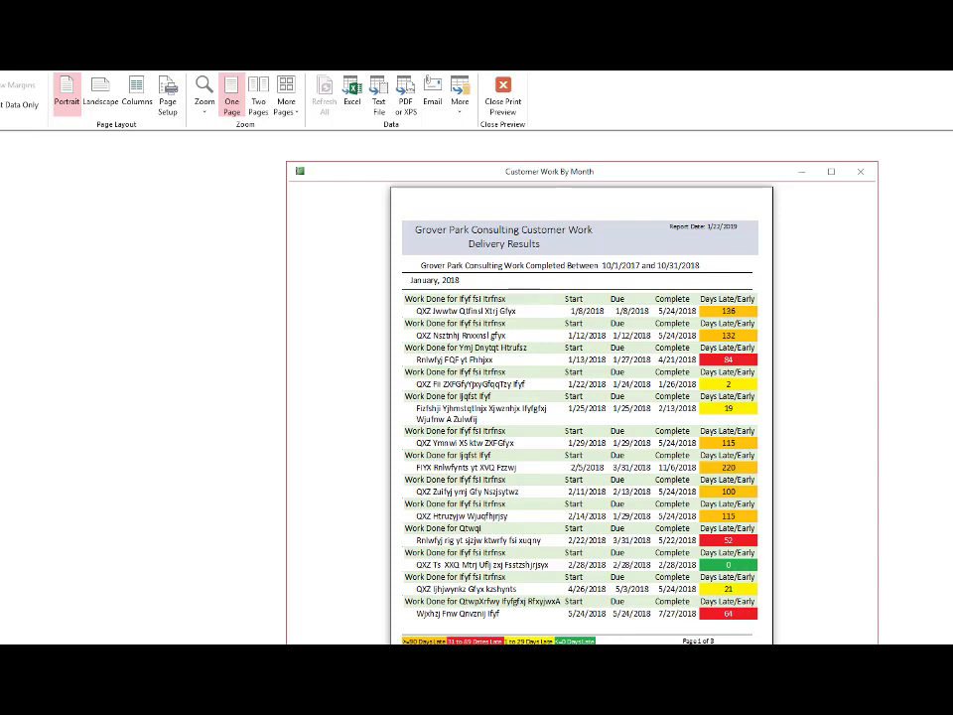
Page through the report preview to its last page to check the colour-coded Days Late/Early values.
scroll(632, 494, down, 1)
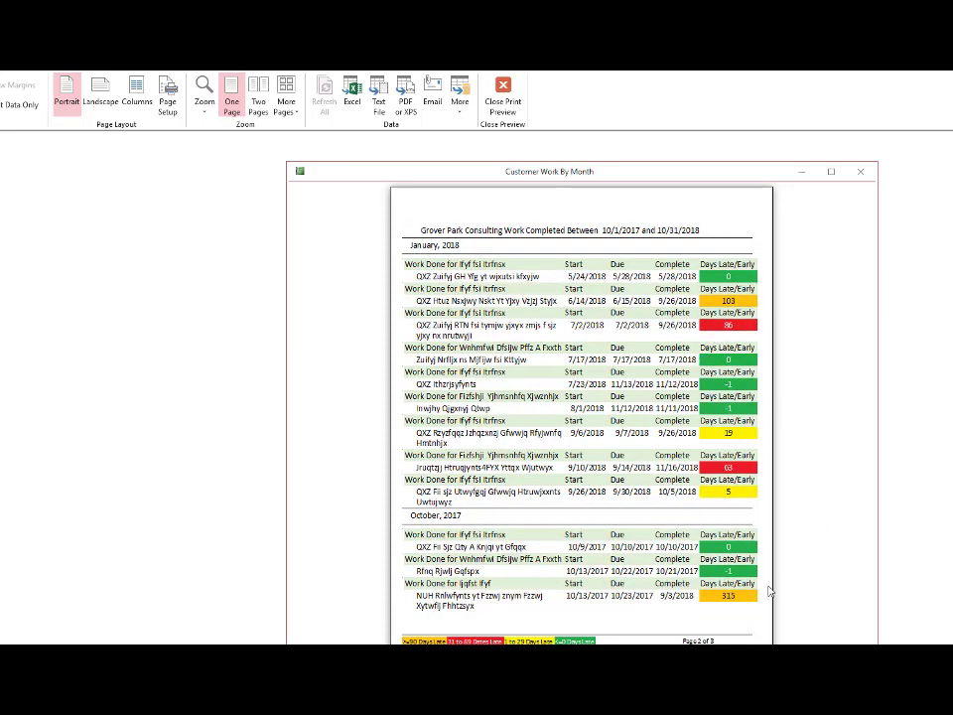
scroll(692, 502, down, 1)
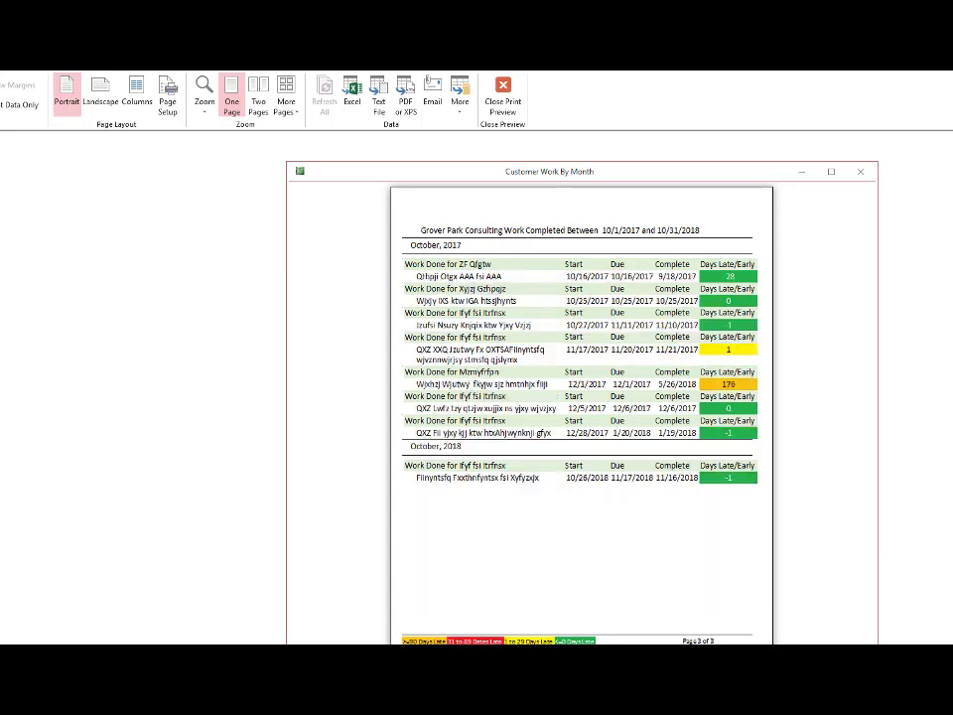